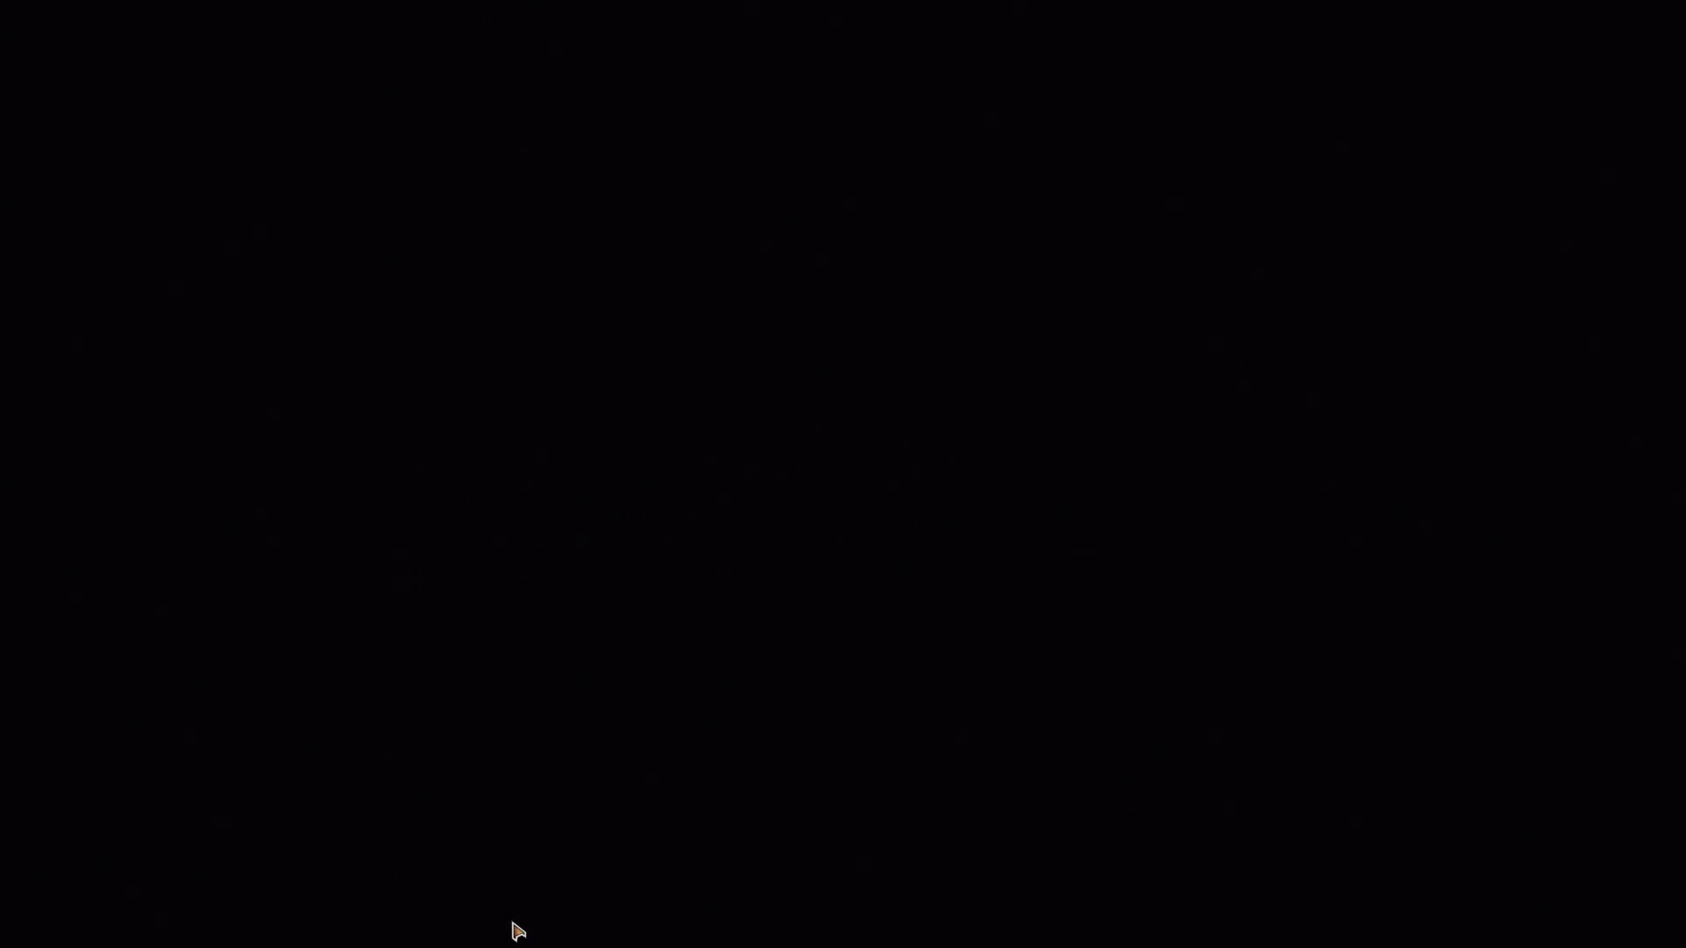
Step: Skip past the intro and post 'hello' to the multiplayer lobby chat
{"action": "key", "text": "Return"}
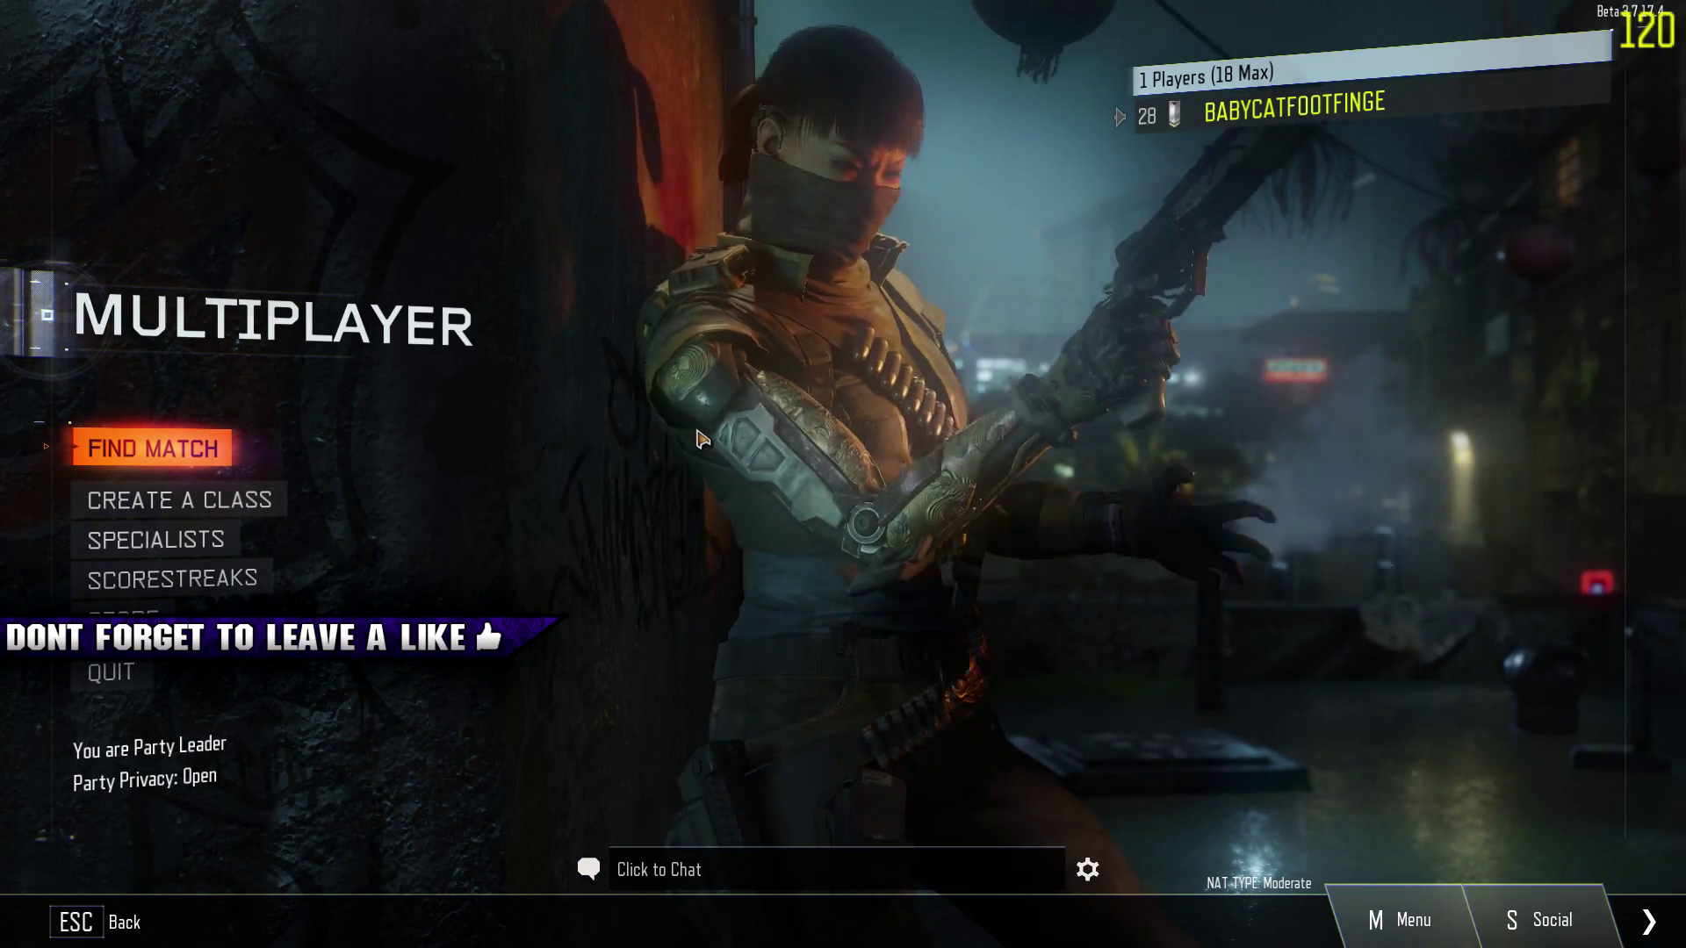
{"action": "left_click", "coordinate": [712, 872]}
{"action": "type", "text": "hello"}
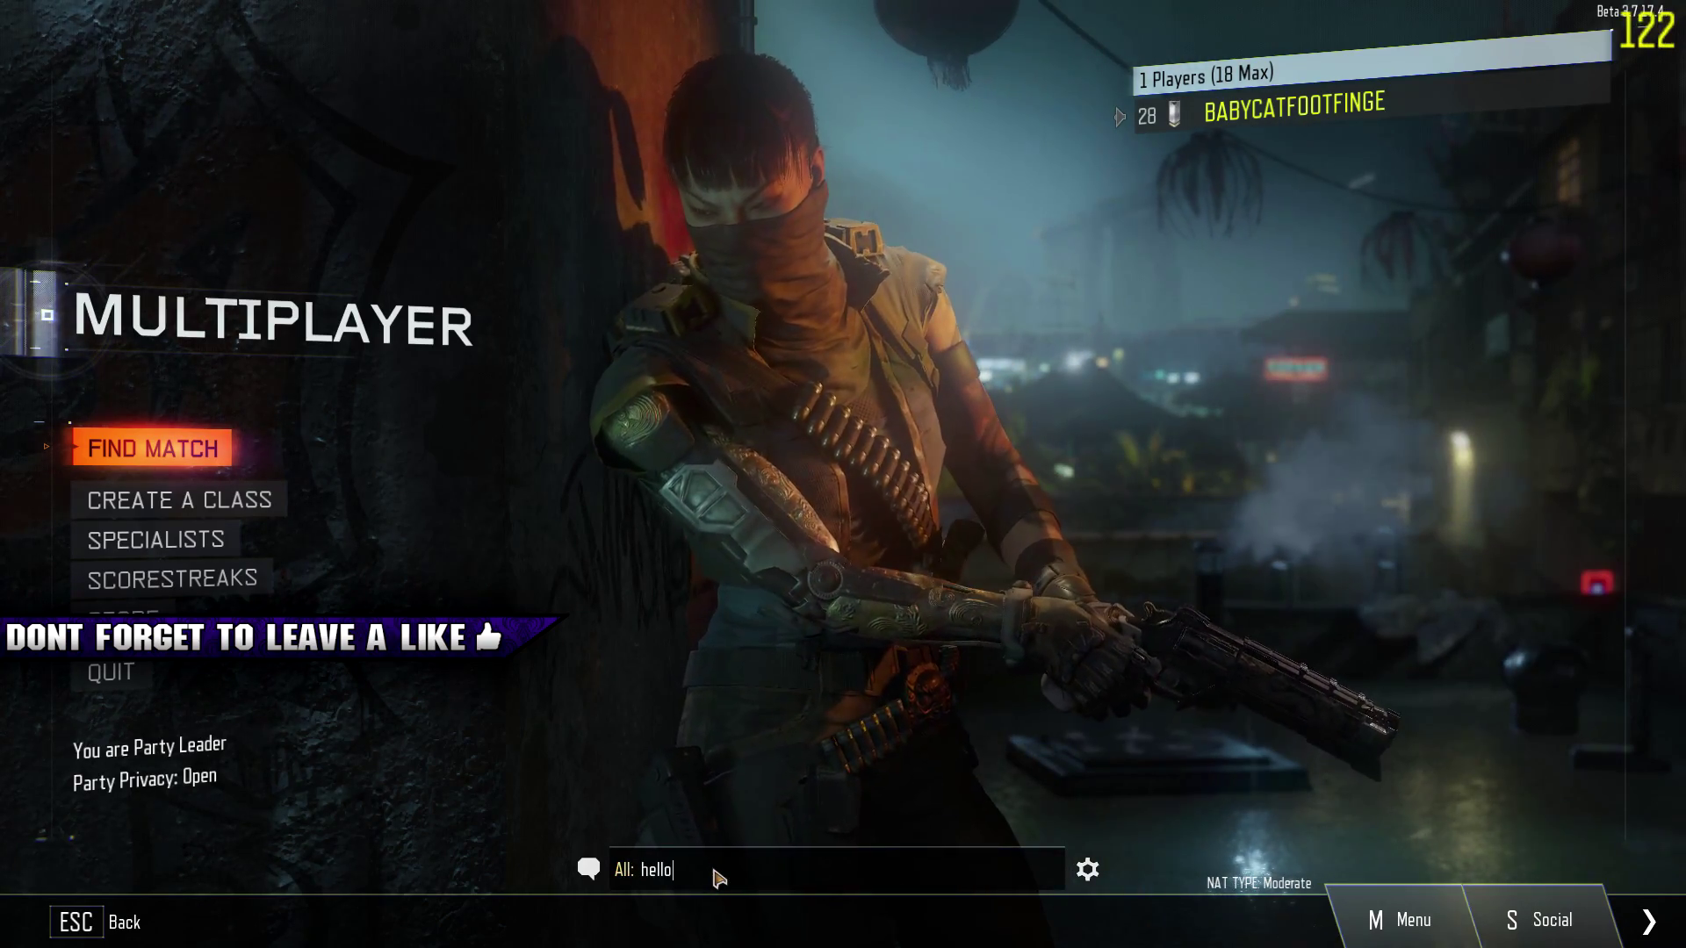
{"action": "key", "text": "Return"}
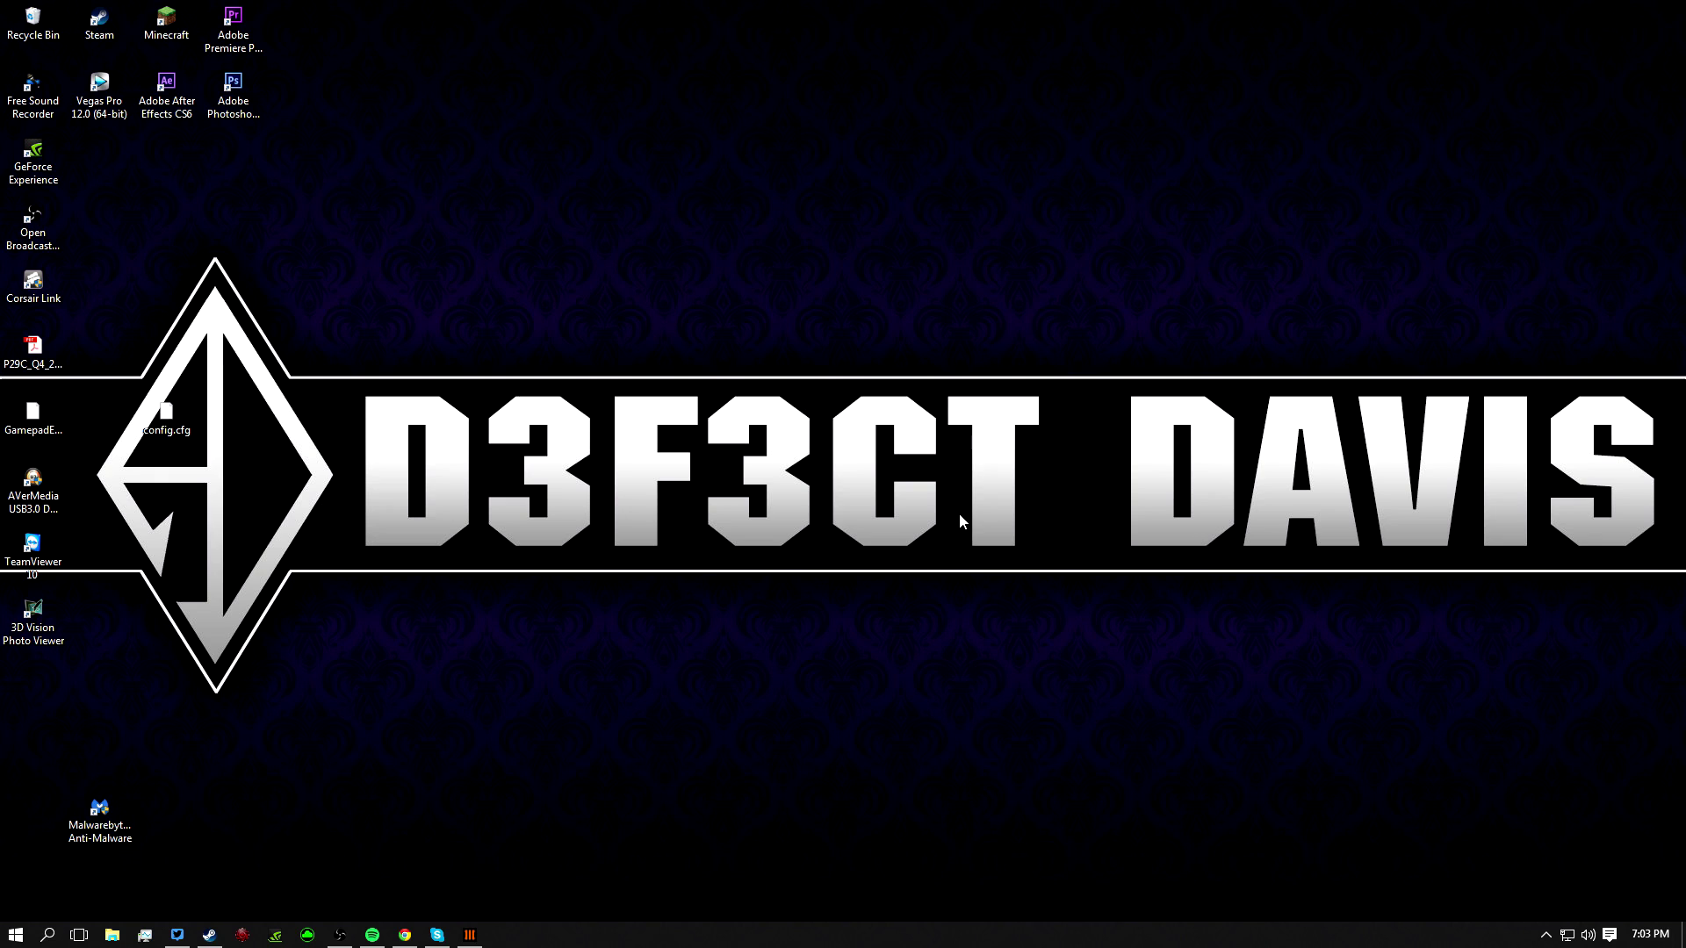
Step: Open Control Panel, centre its window, and search its settings for 'mouse'
{"action": "right_click", "coordinate": [15, 941]}
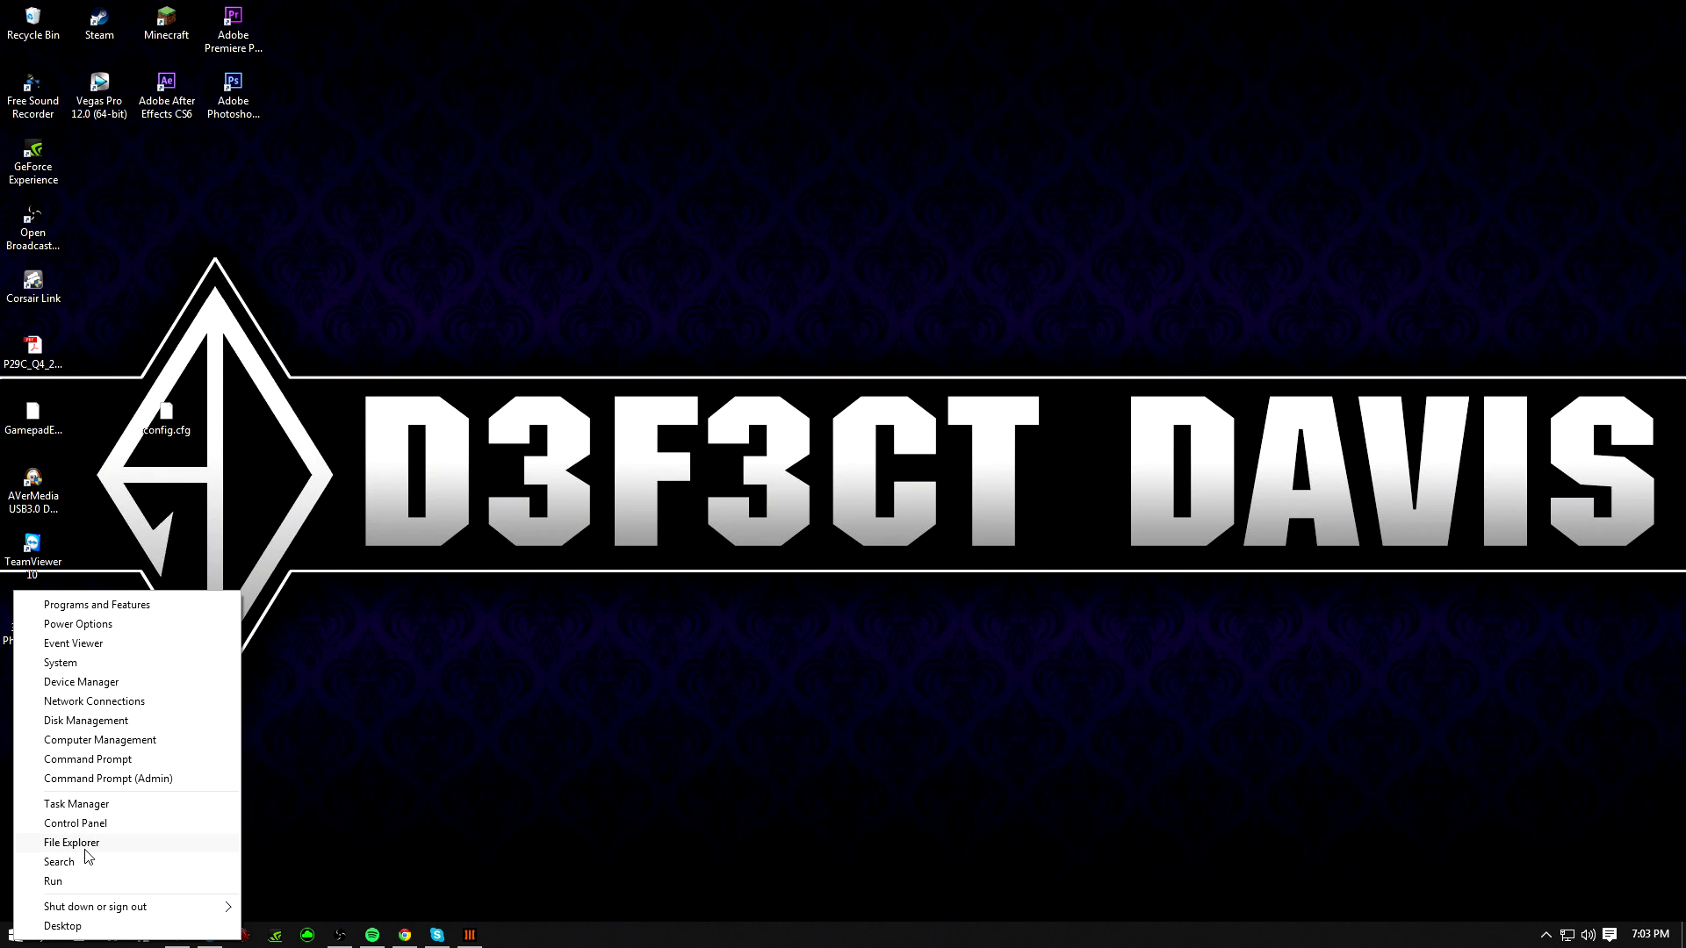
{"action": "left_click", "coordinate": [75, 824]}
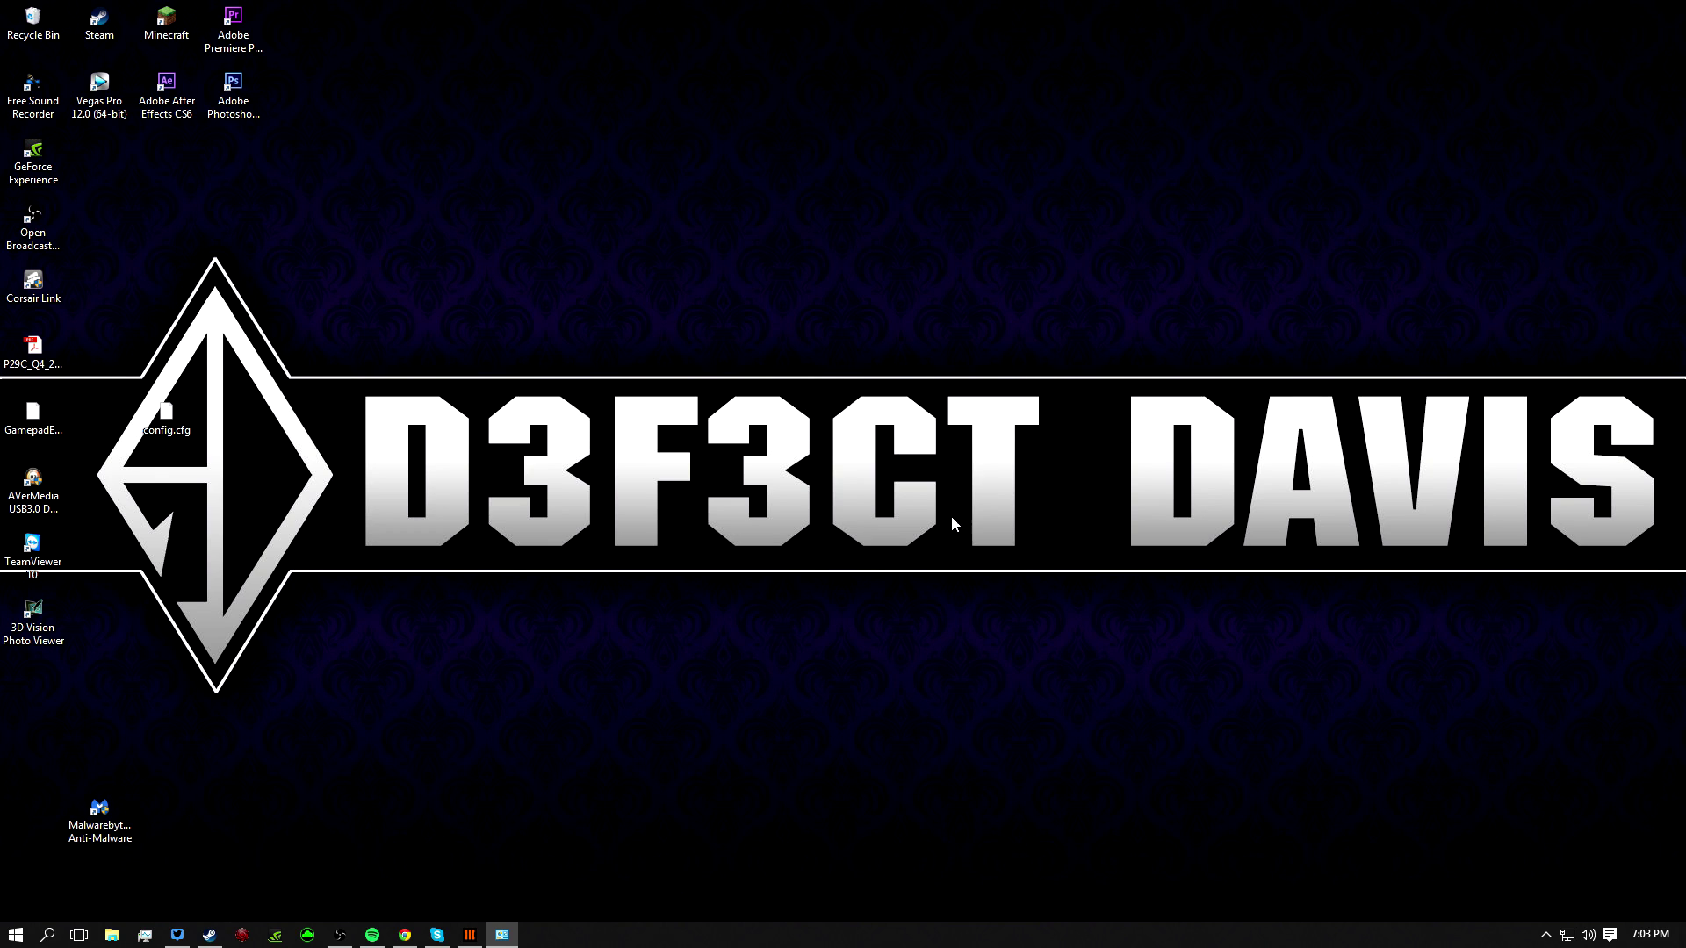
{"action": "left_click_drag", "start_coordinate": [1562, 219], "coordinate": [564, 183]}
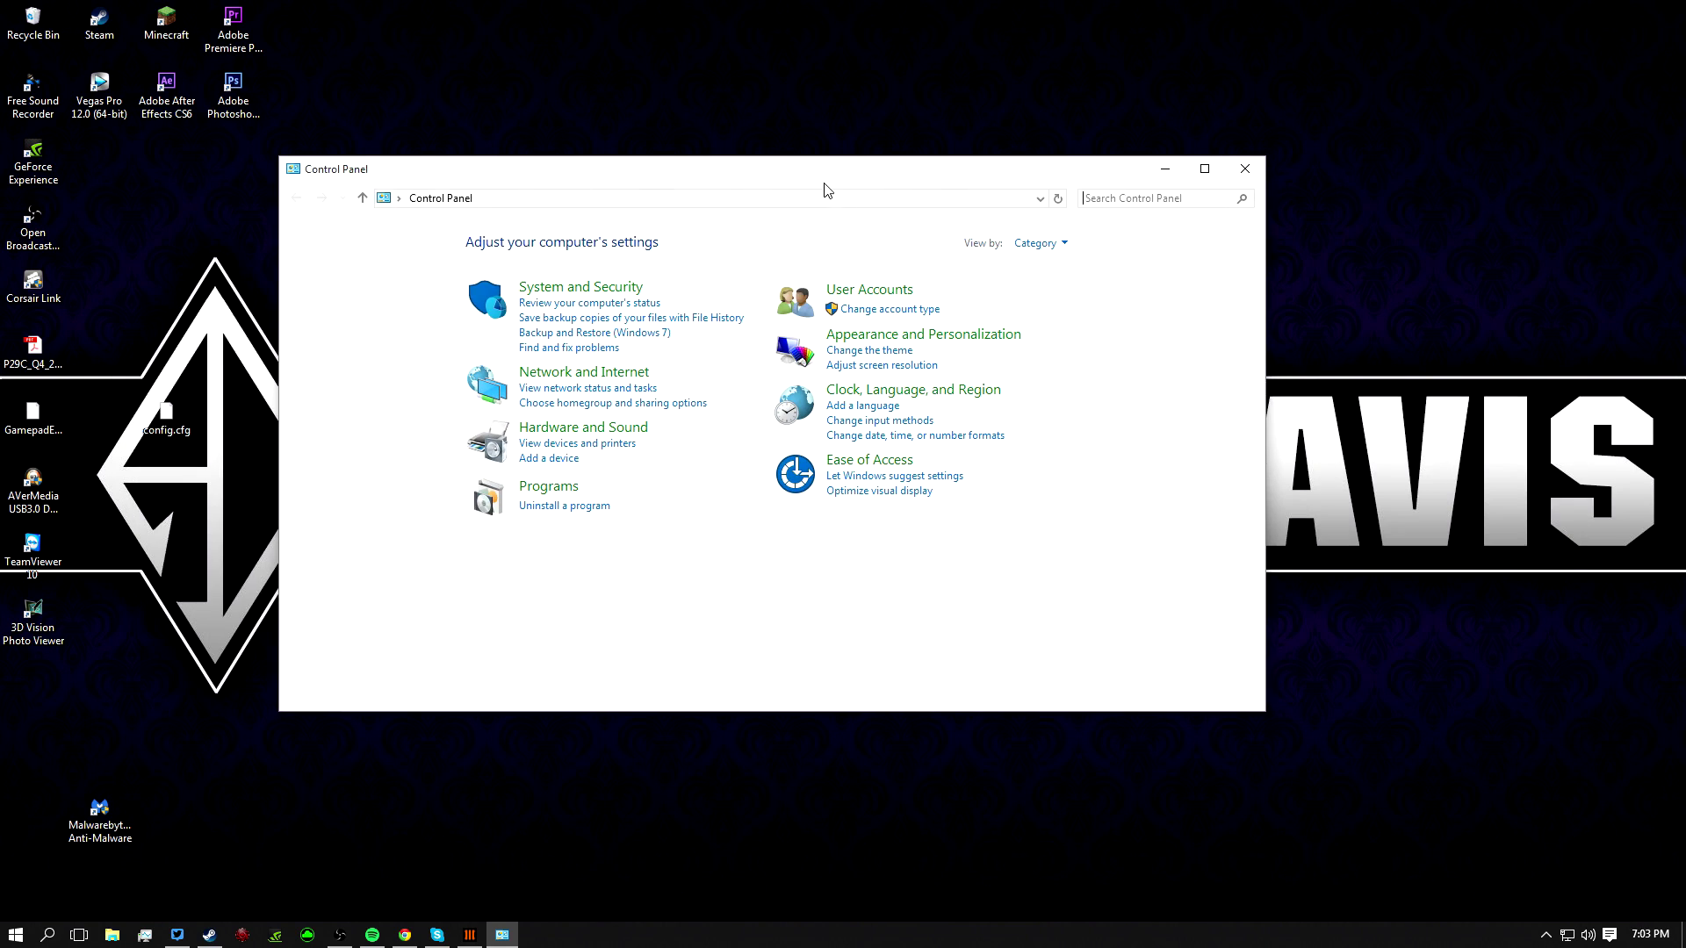
{"action": "left_click", "coordinate": [1122, 201]}
{"action": "type", "text": "mouse"}
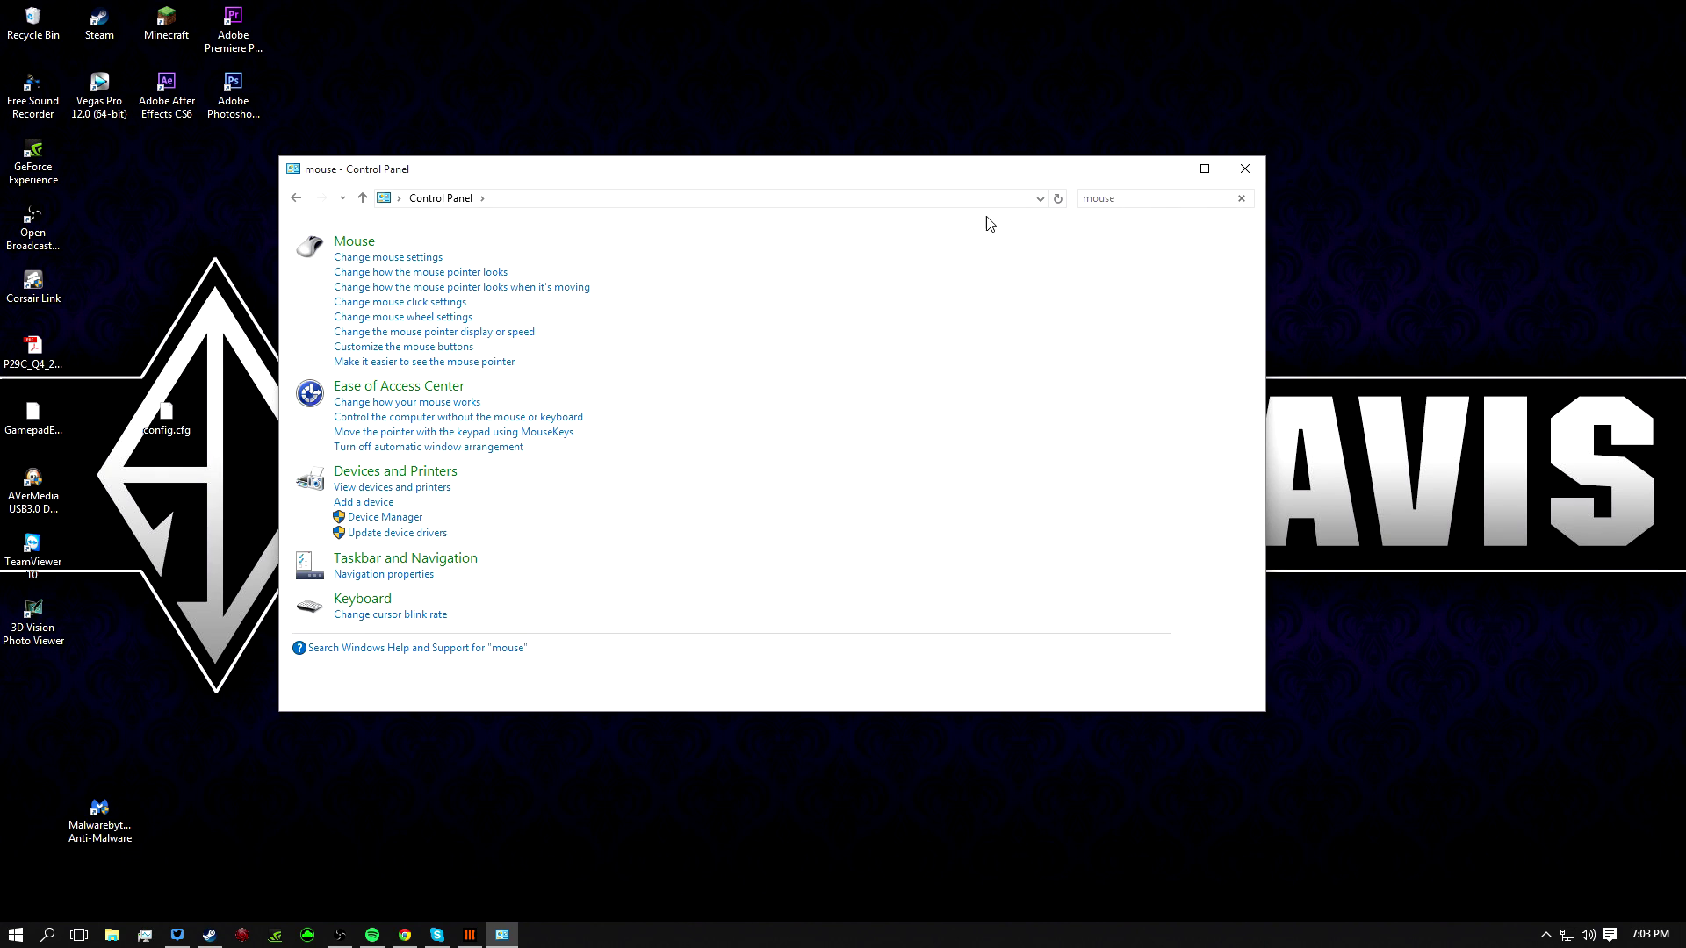
Step: Turn off Enhance pointer precision in Mouse Properties, then close both windows
{"action": "left_click", "coordinate": [401, 258]}
{"action": "left_click", "coordinate": [321, 226]}
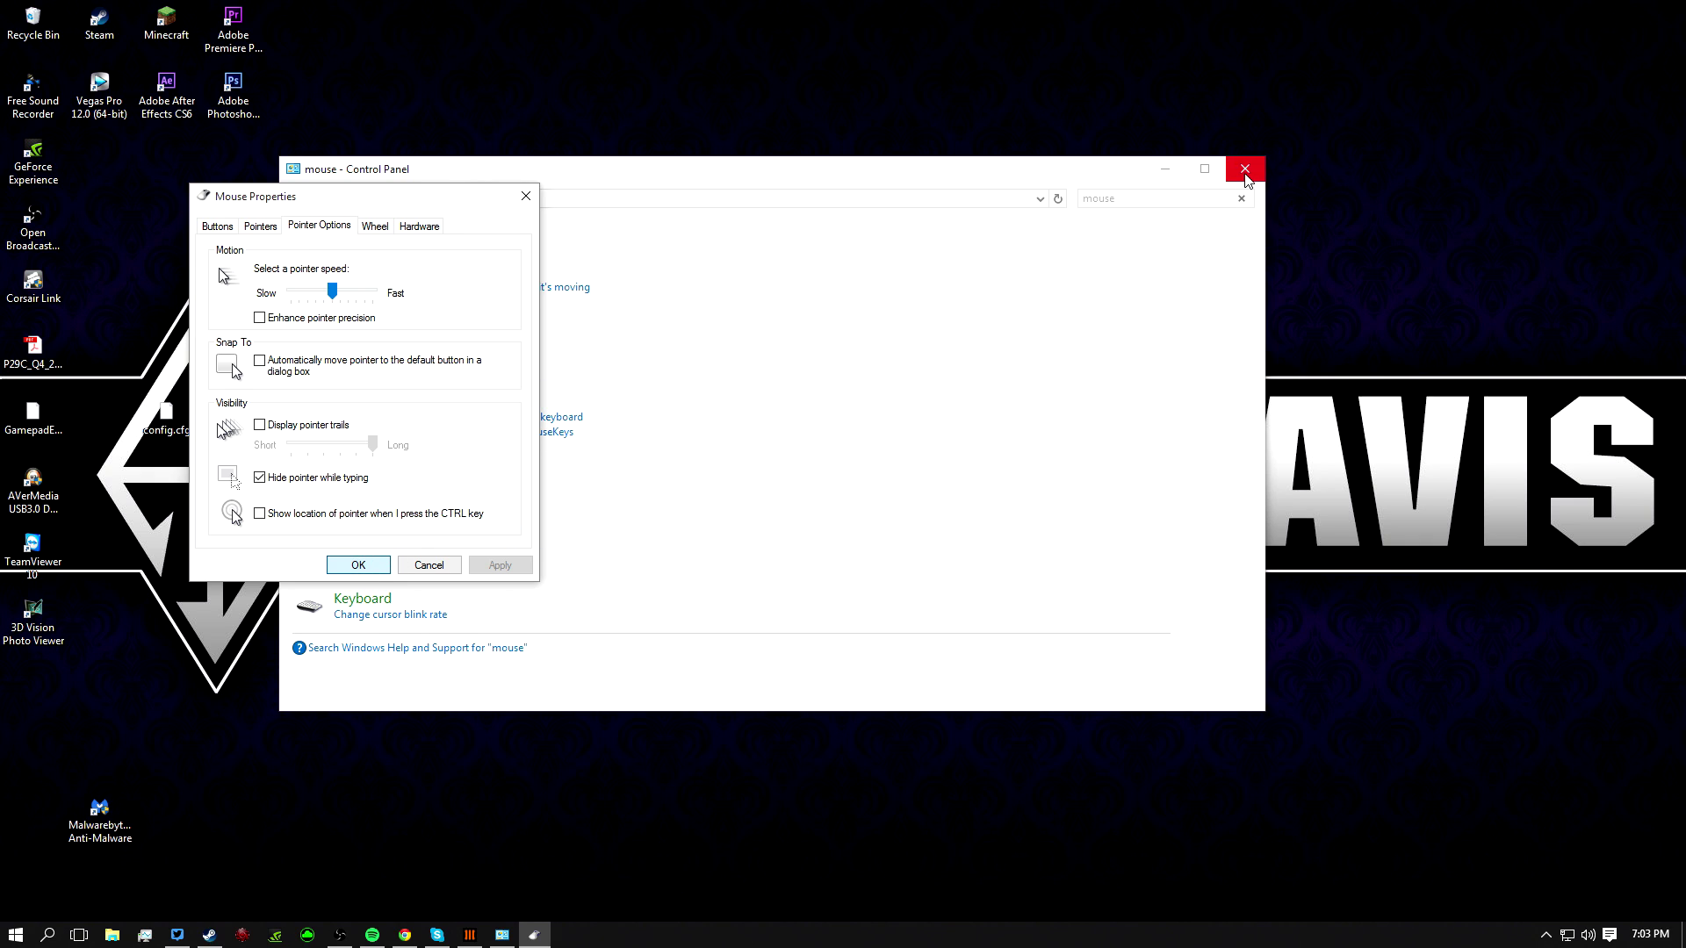
{"action": "left_click", "coordinate": [526, 196]}
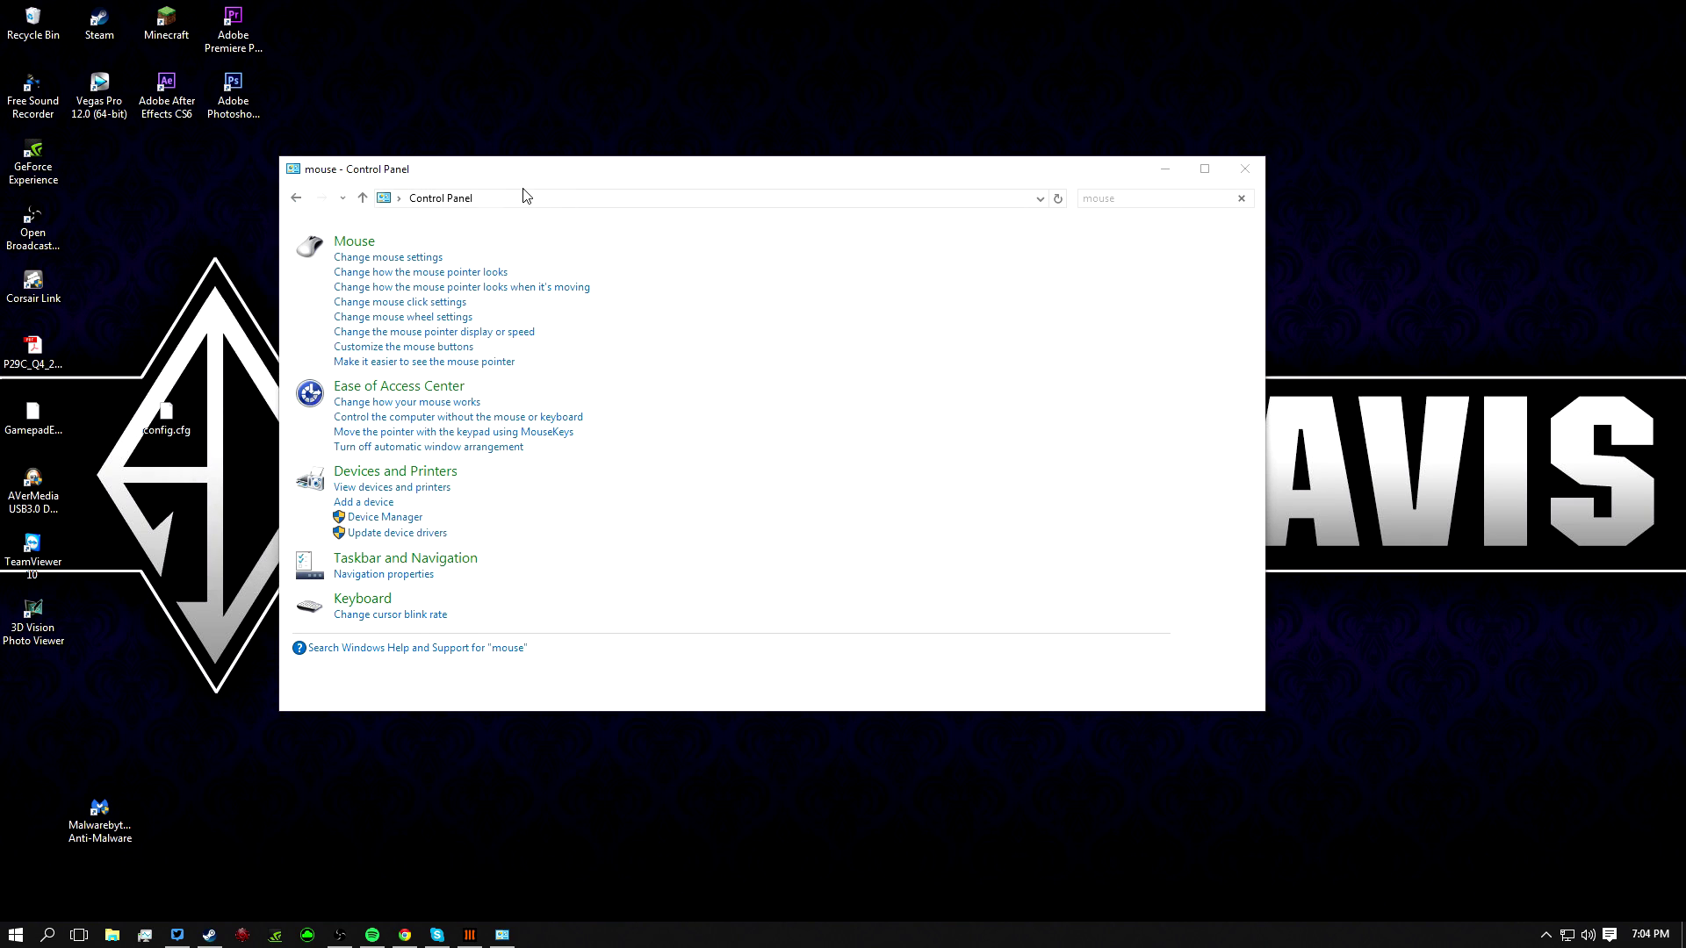
{"action": "left_click", "coordinate": [1244, 168]}
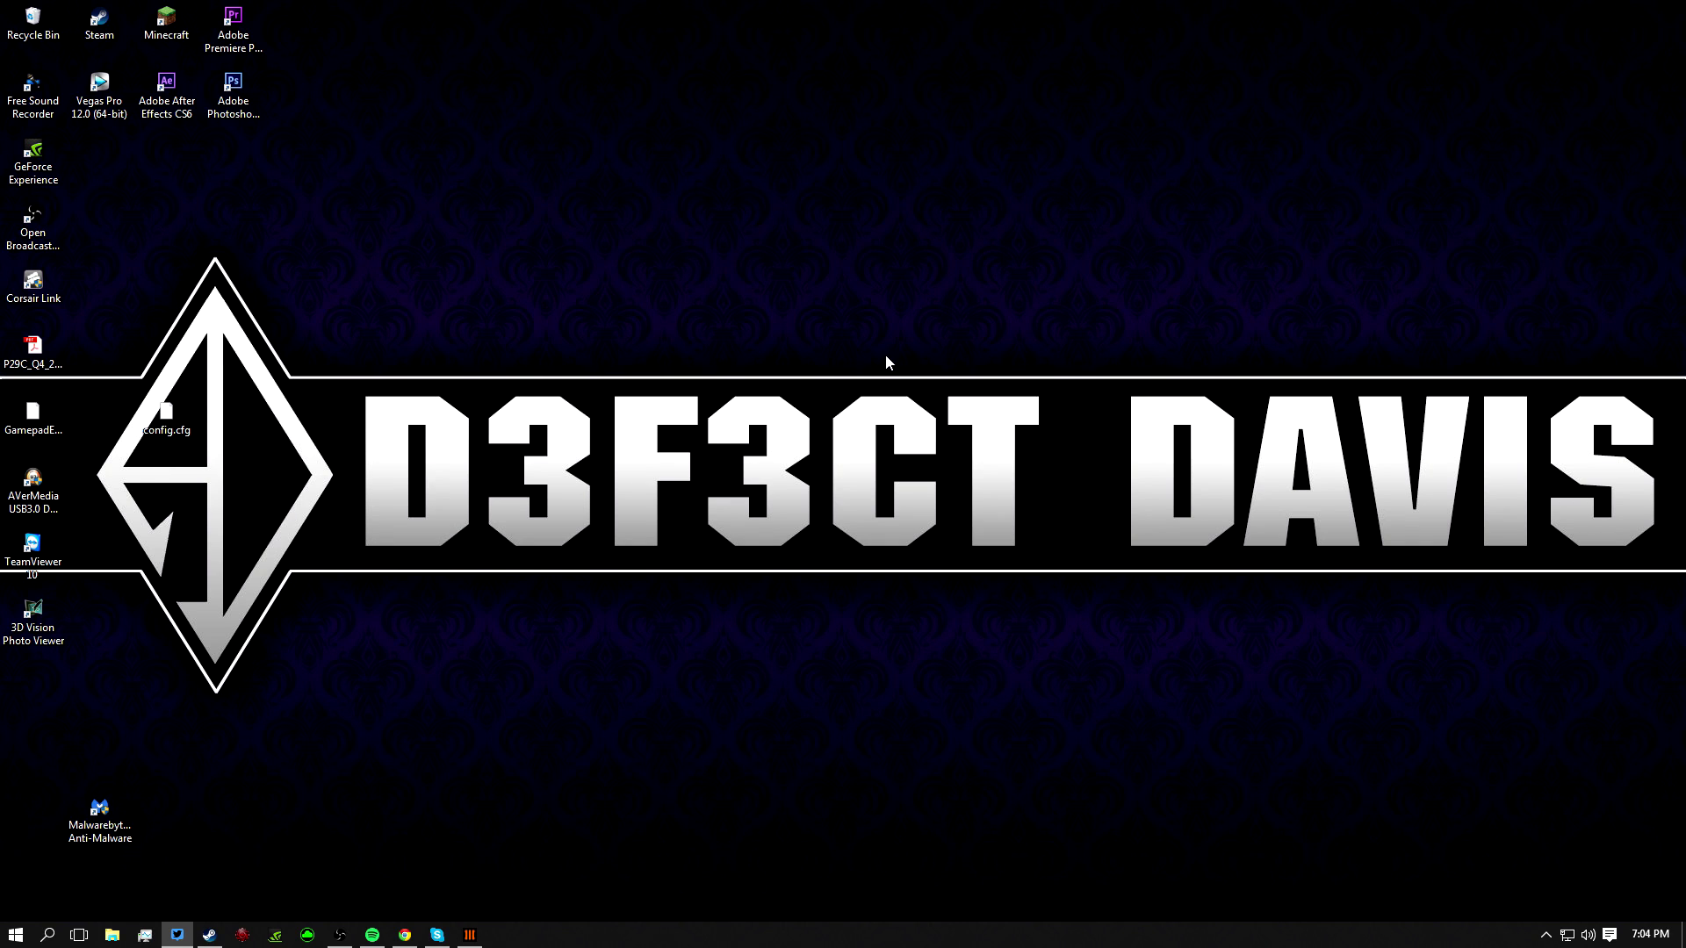
Step: View the MarkC fix blog in Chrome, then minimize it and select the MouseFix zip
{"action": "left_click", "coordinate": [405, 935]}
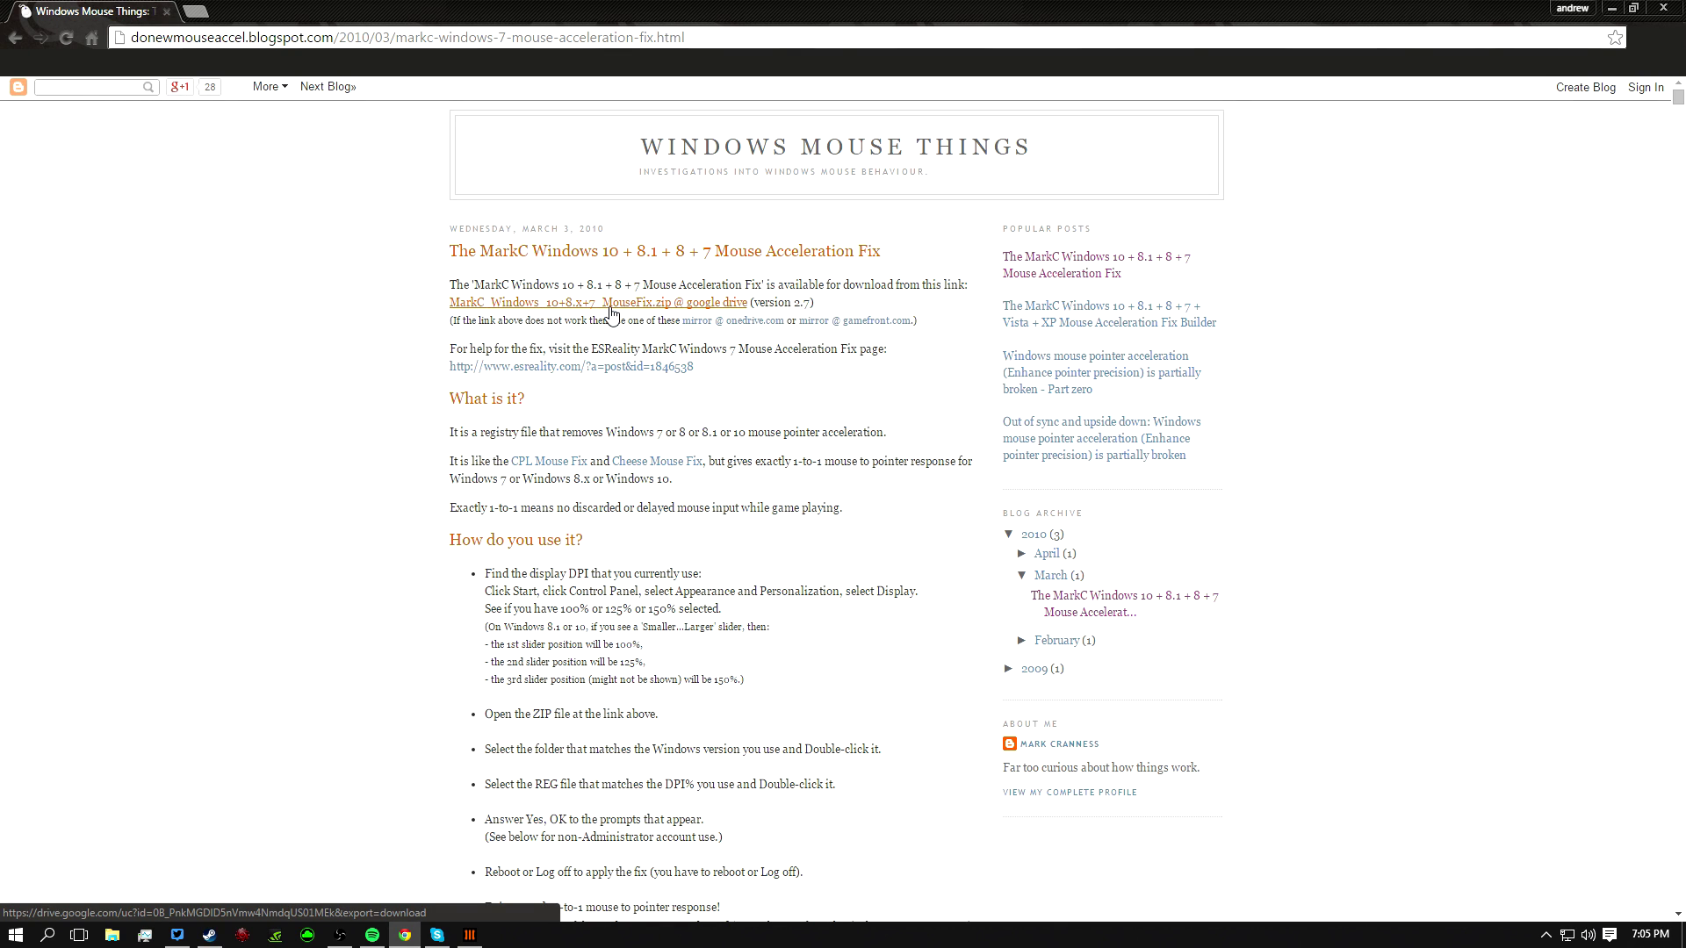
{"action": "left_click", "coordinate": [1615, 11]}
{"action": "left_click_drag", "start_coordinate": [783, 188], "coordinate": [988, 387]}
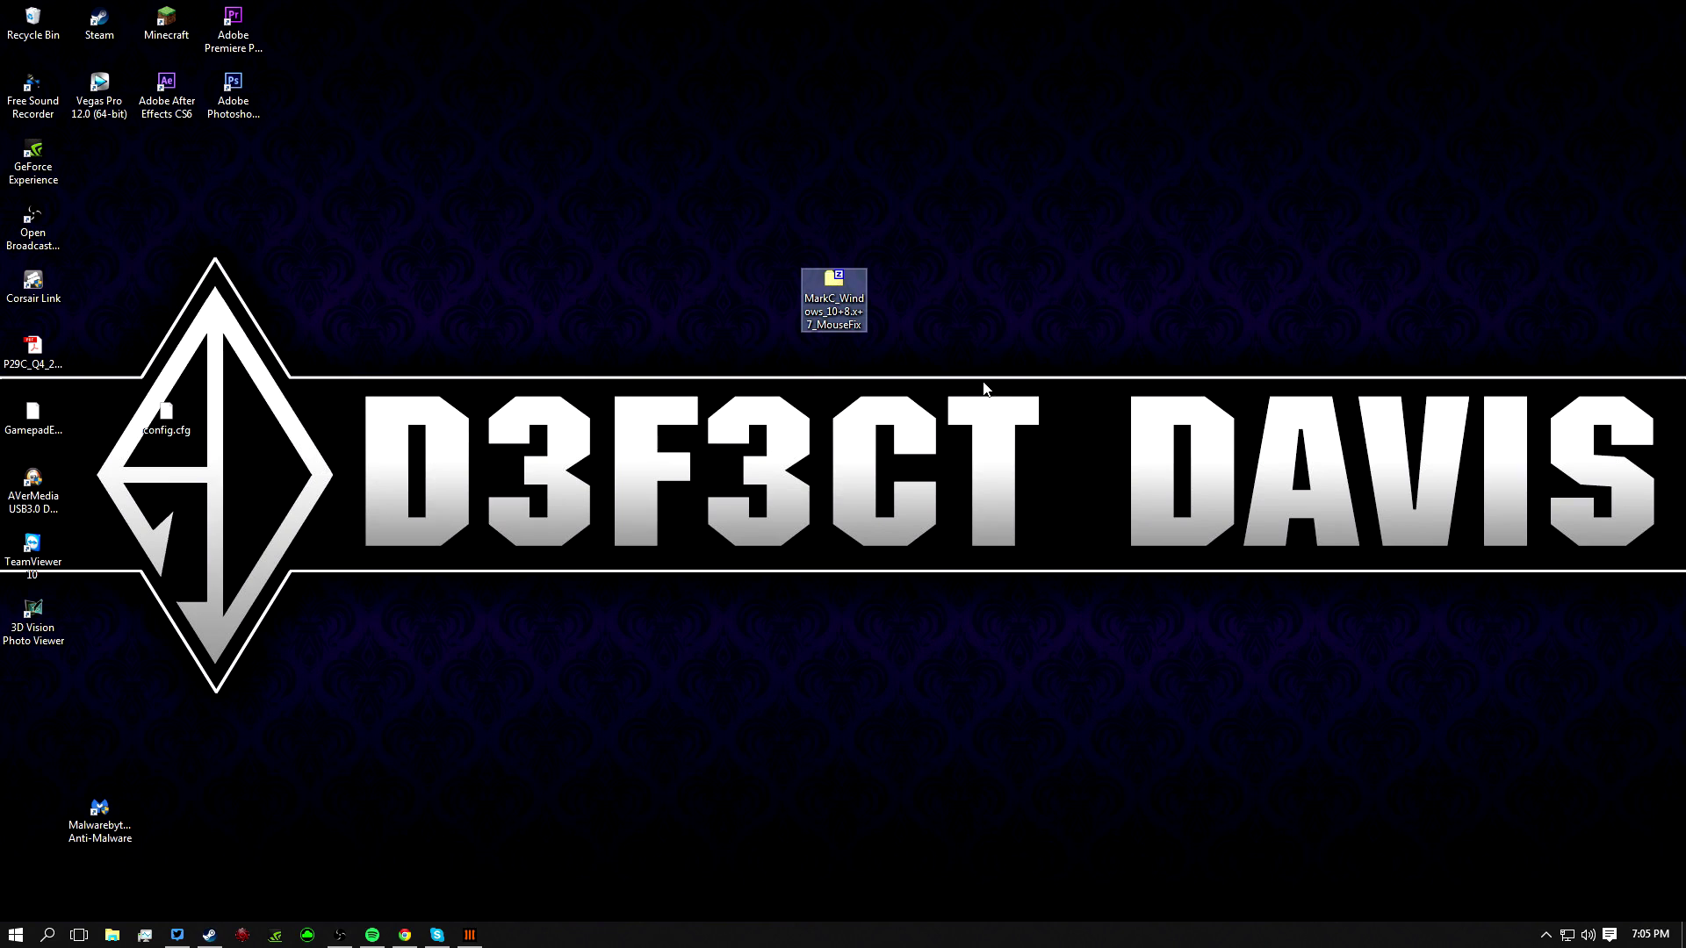
Step: Open the MouseFix zip in 7-Zip, enter 'Windows 10+8+8.1 Fixes', then minimize it
{"action": "double_click", "coordinate": [832, 290]}
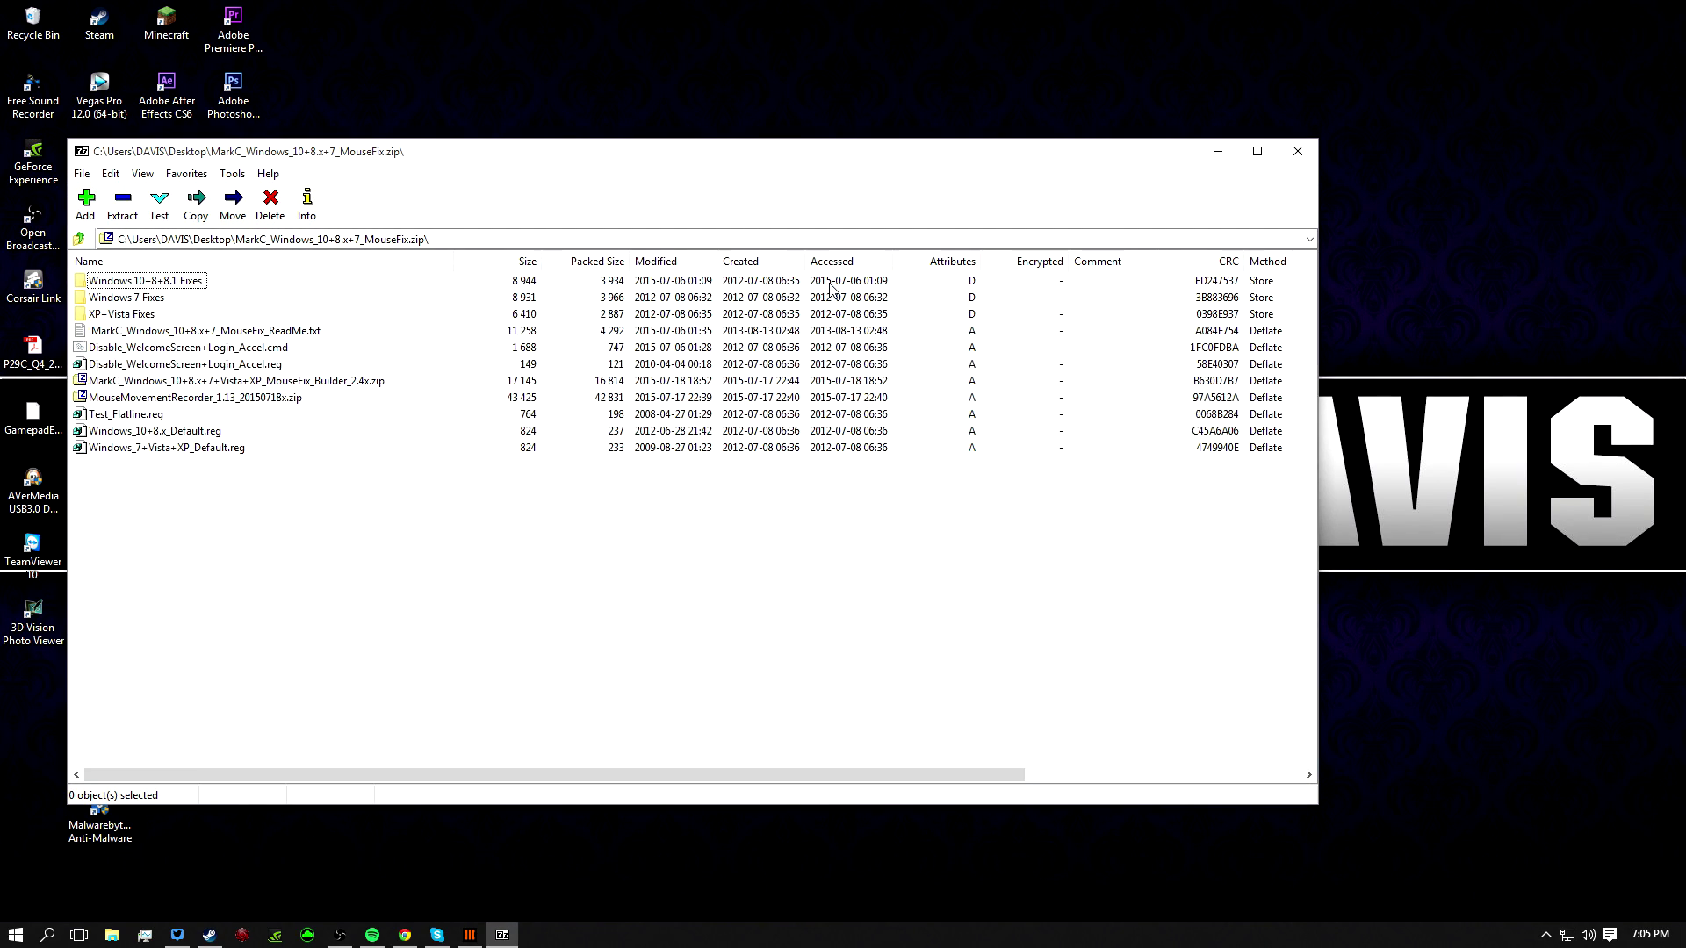
{"action": "left_click_drag", "start_coordinate": [542, 158], "coordinate": [798, 117]}
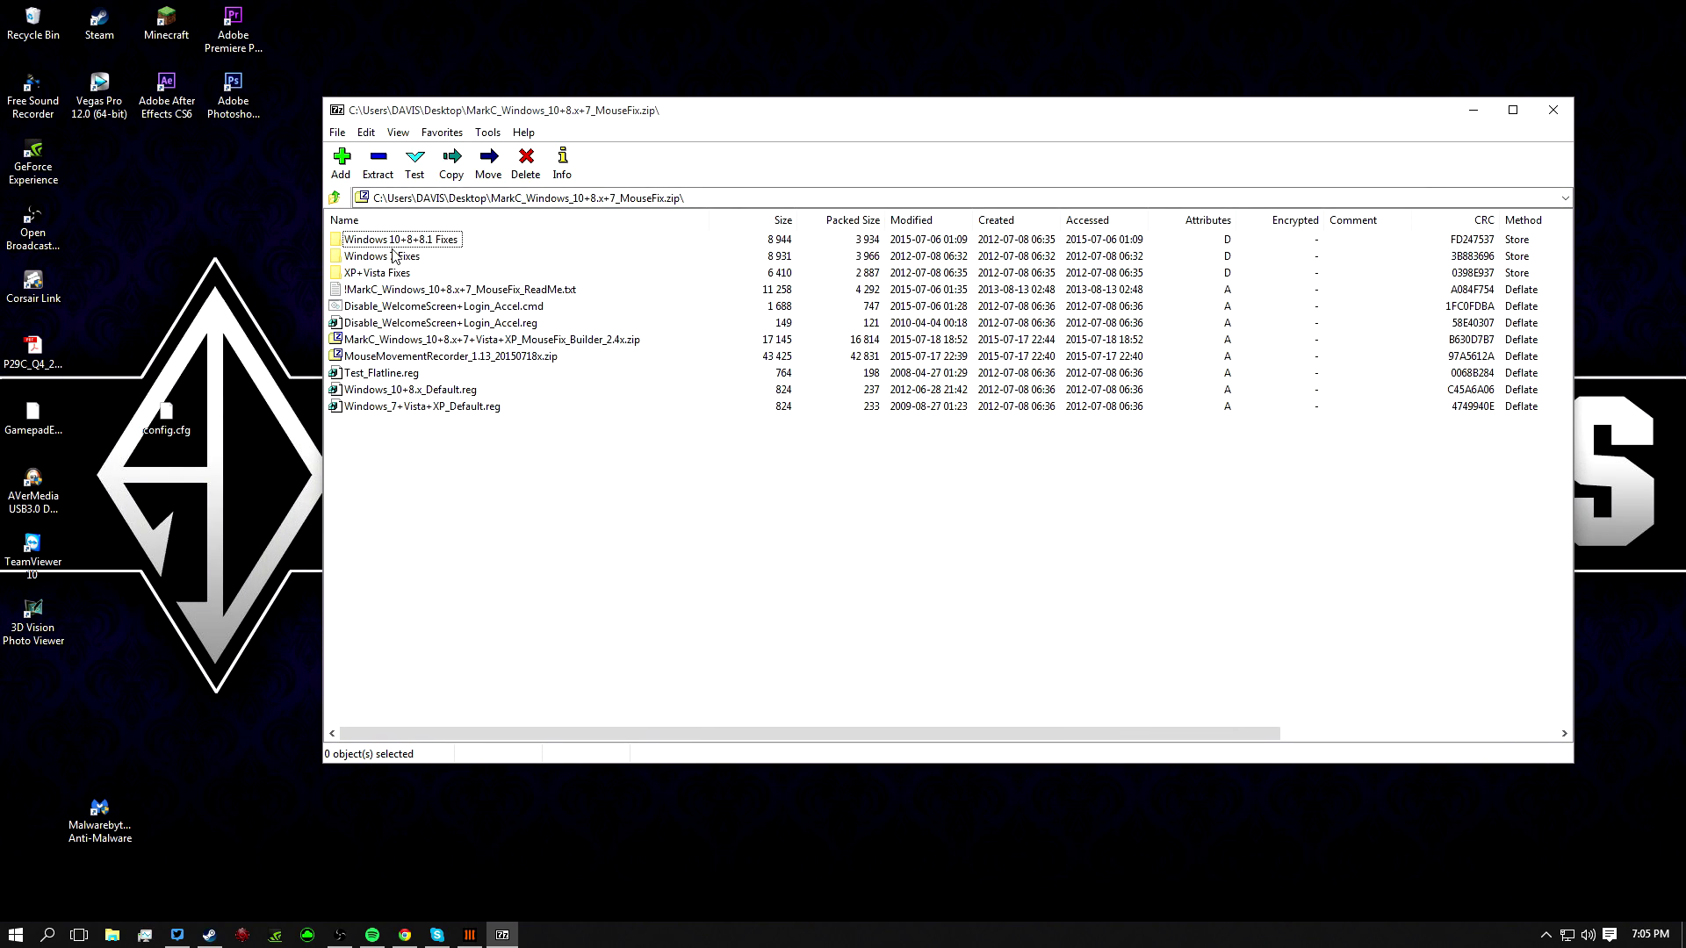
{"action": "double_click", "coordinate": [389, 245]}
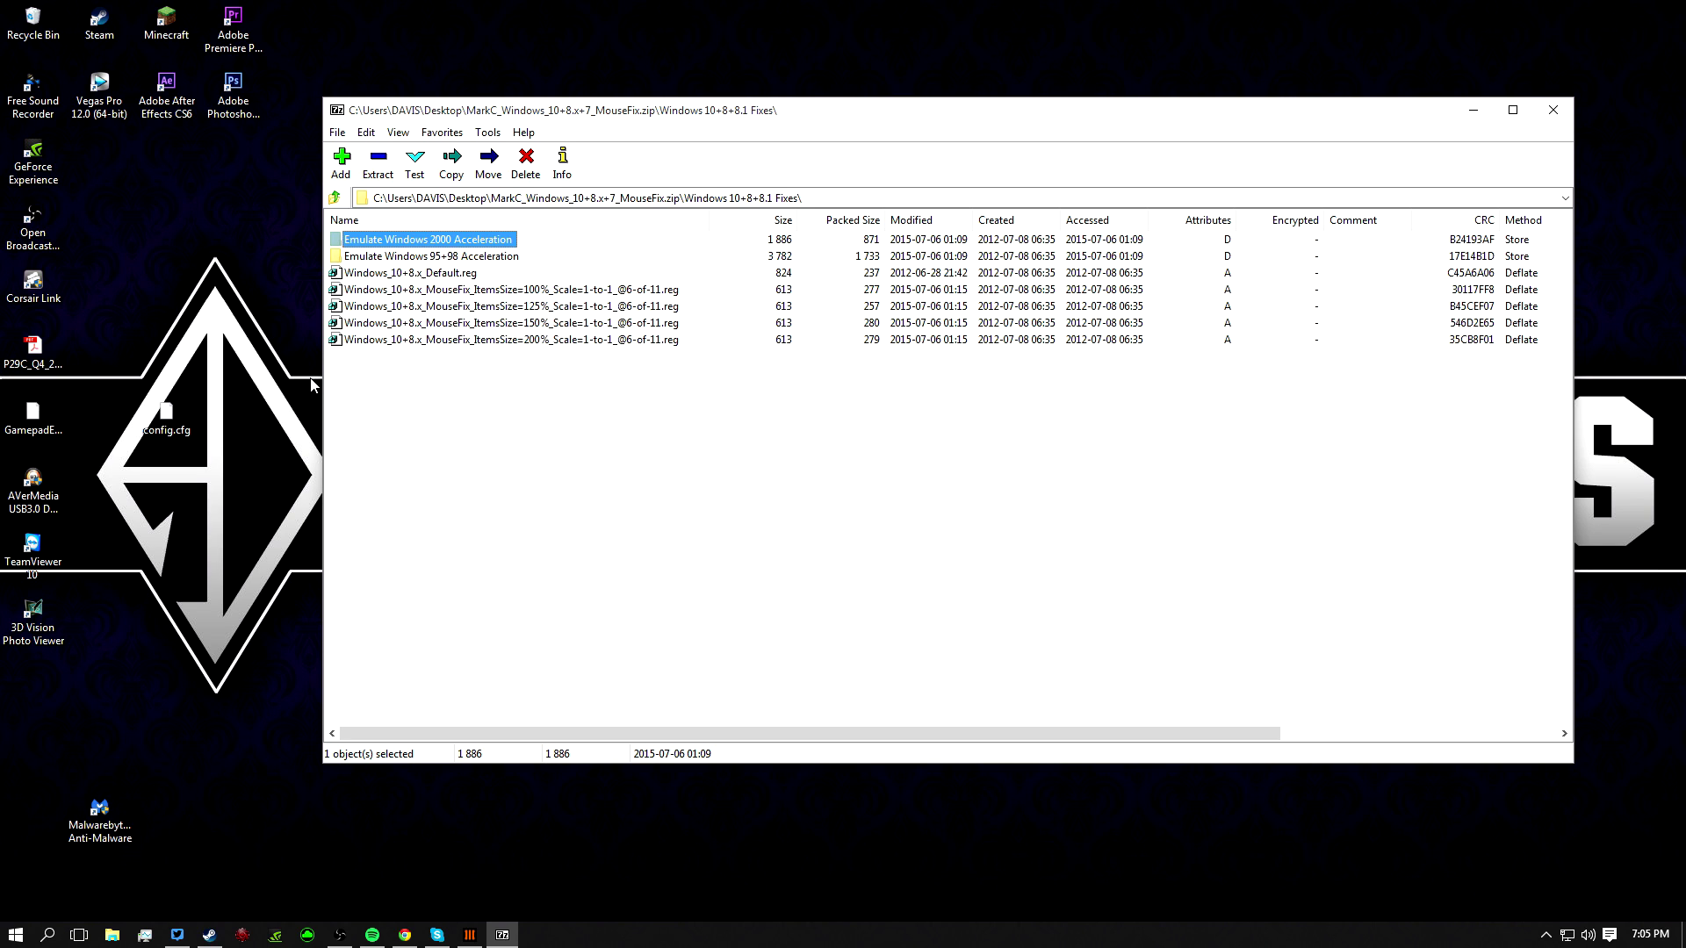
{"action": "left_click", "coordinate": [1473, 110]}
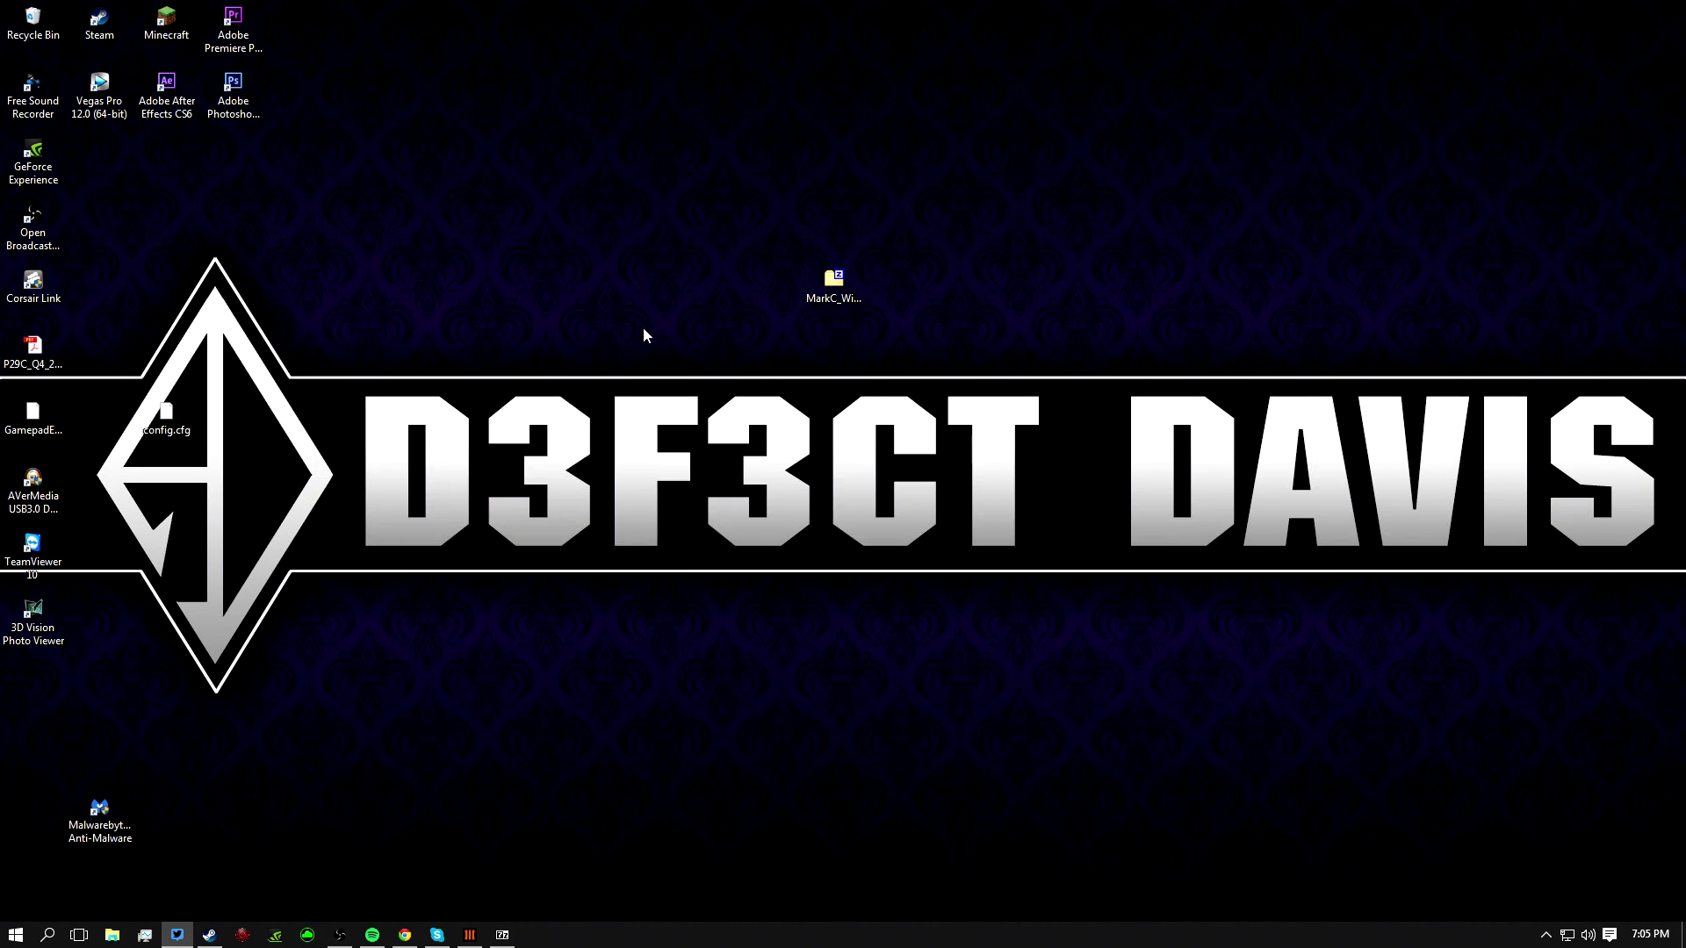
Step: Confirm 100% display scaling in Display settings, close it, and restore the MouseFix archive
{"action": "right_click", "coordinate": [619, 324]}
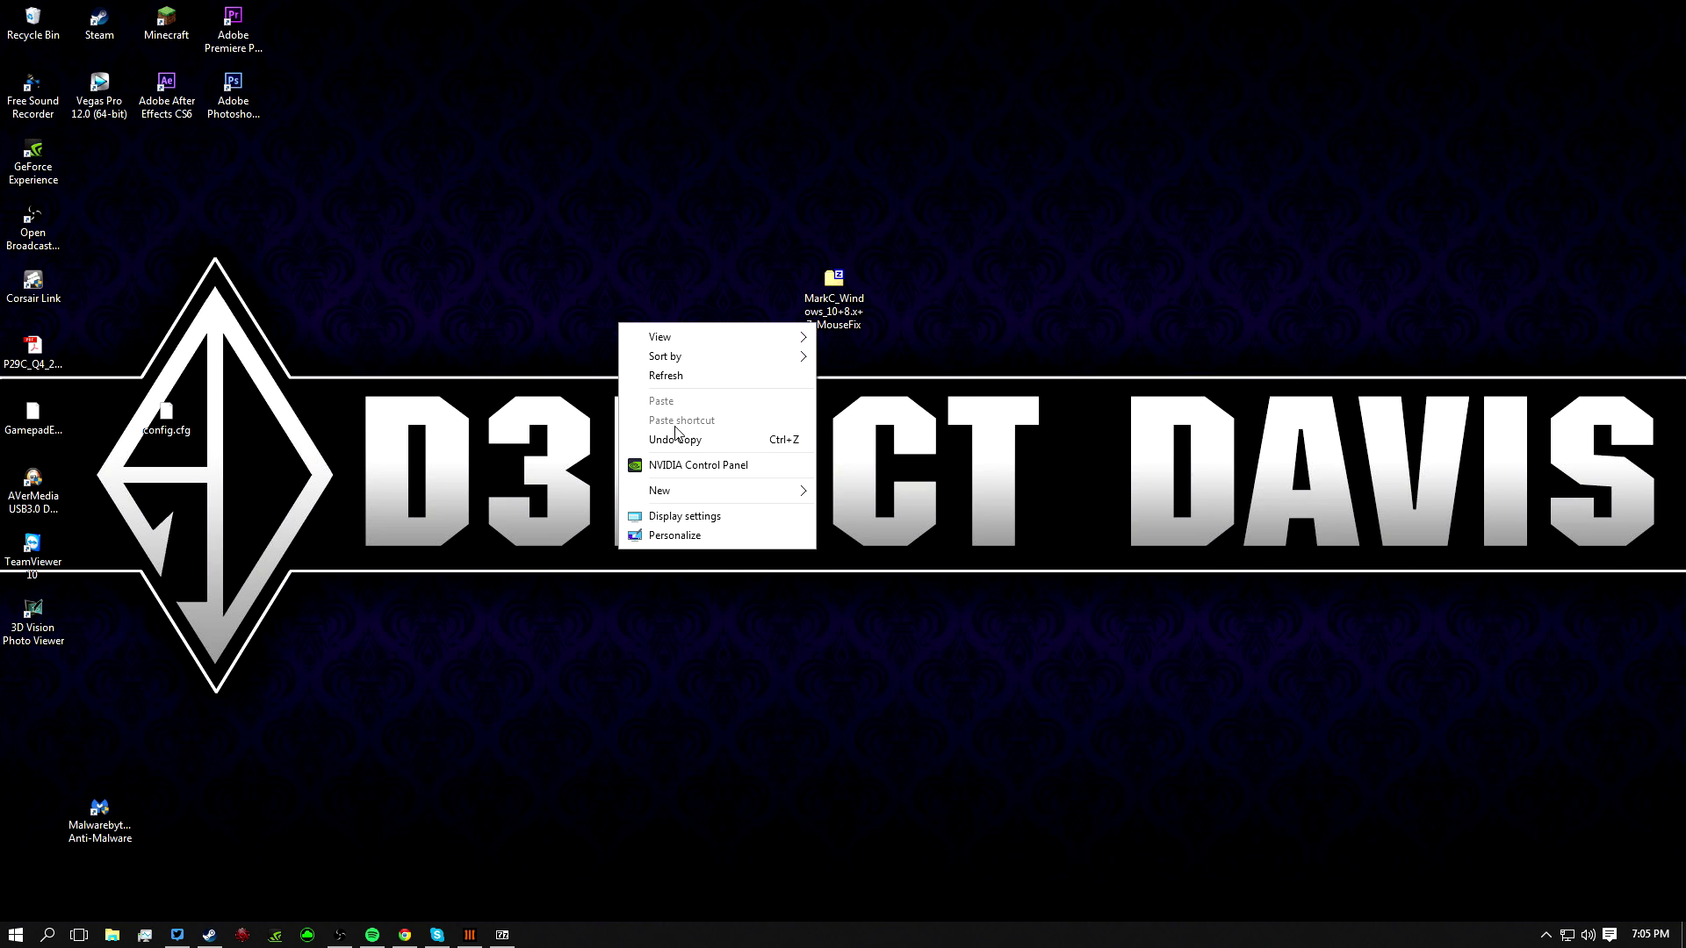
{"action": "left_click", "coordinate": [687, 518]}
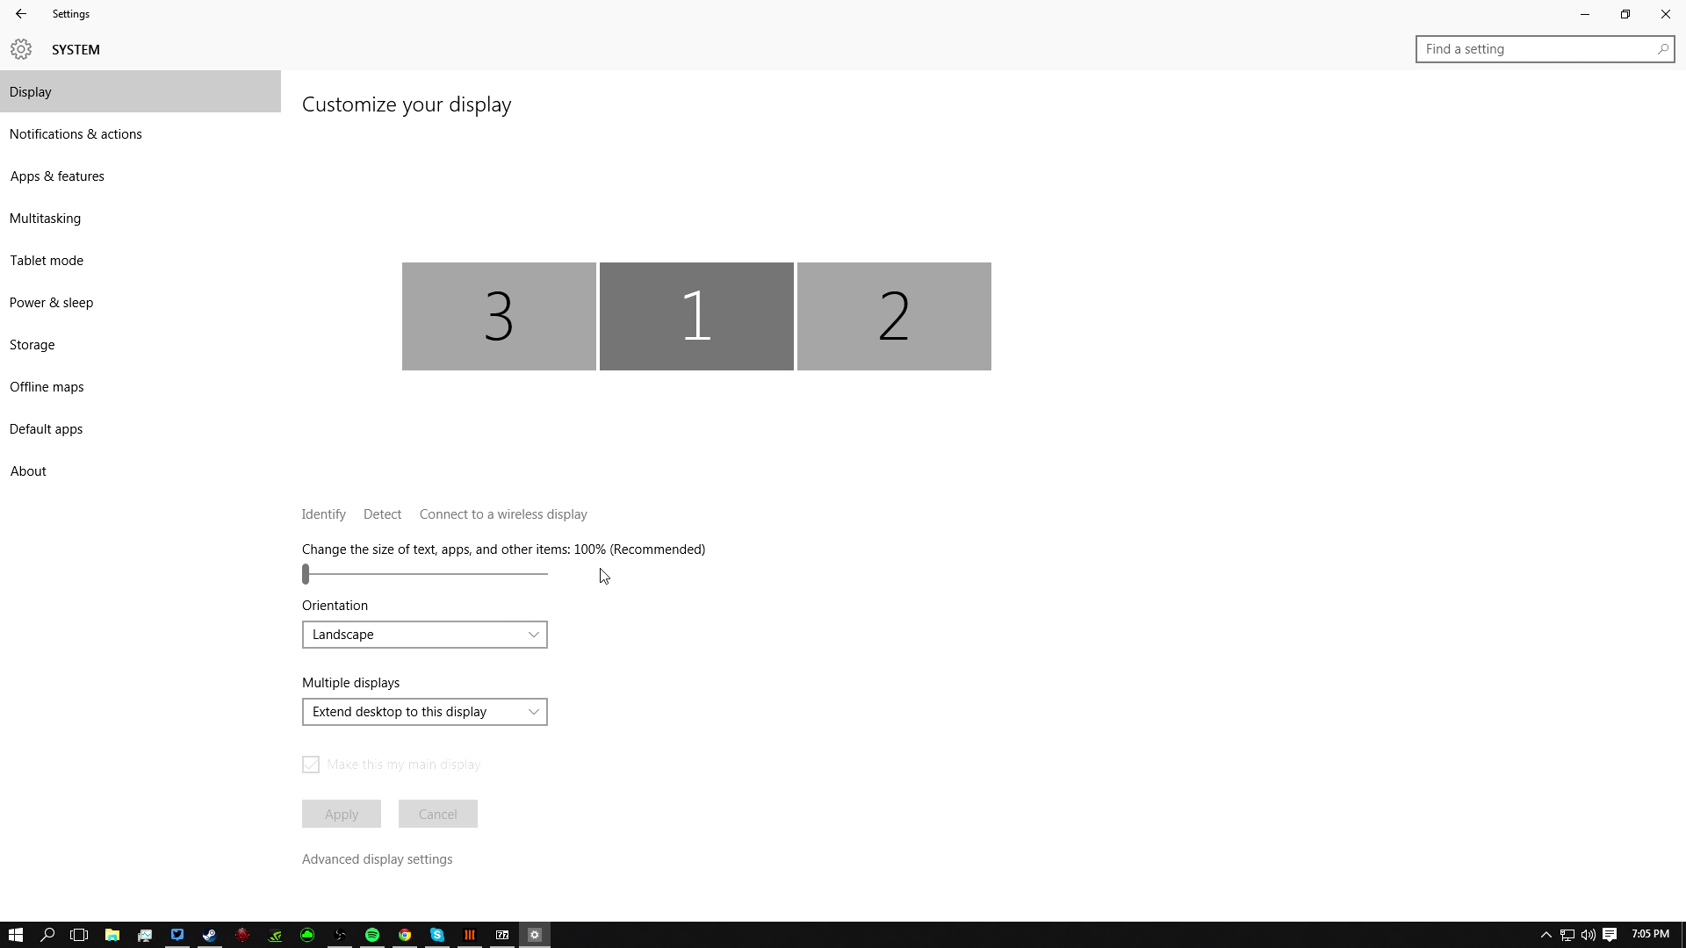
{"action": "left_click", "coordinate": [1665, 13]}
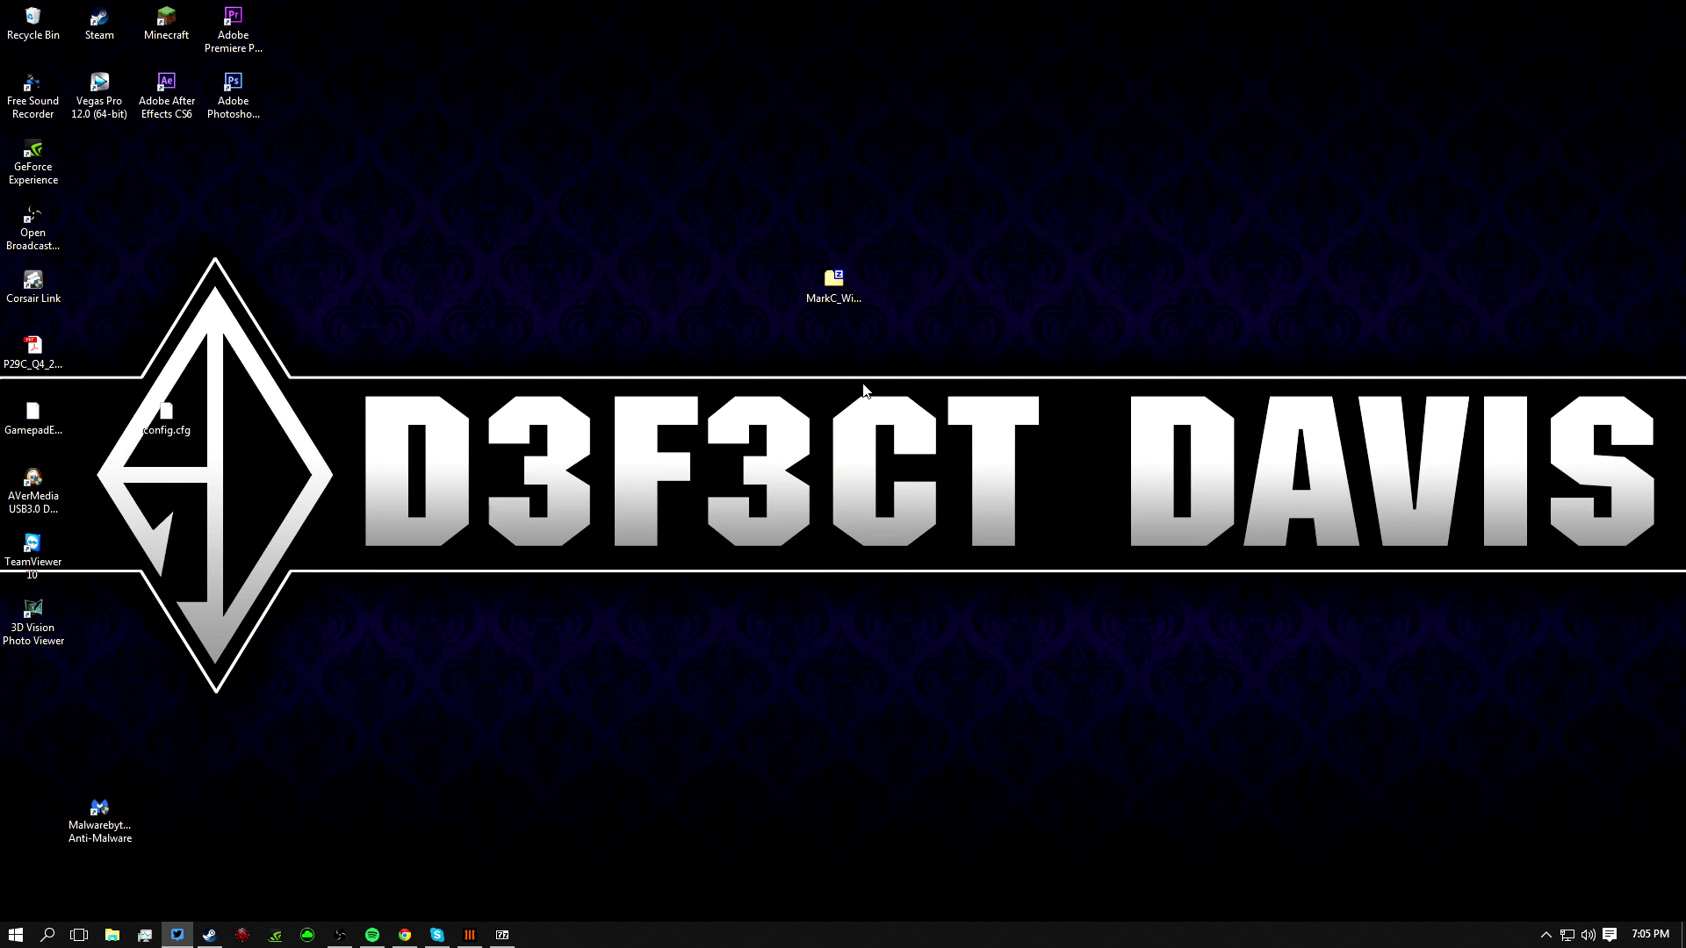
{"action": "left_click", "coordinate": [503, 934]}
Step: Merge the ItemsSize=100% MouseFix .reg file into the registry and close 7-Zip
{"action": "double_click", "coordinate": [544, 290]}
{"action": "left_click", "coordinate": [899, 446]}
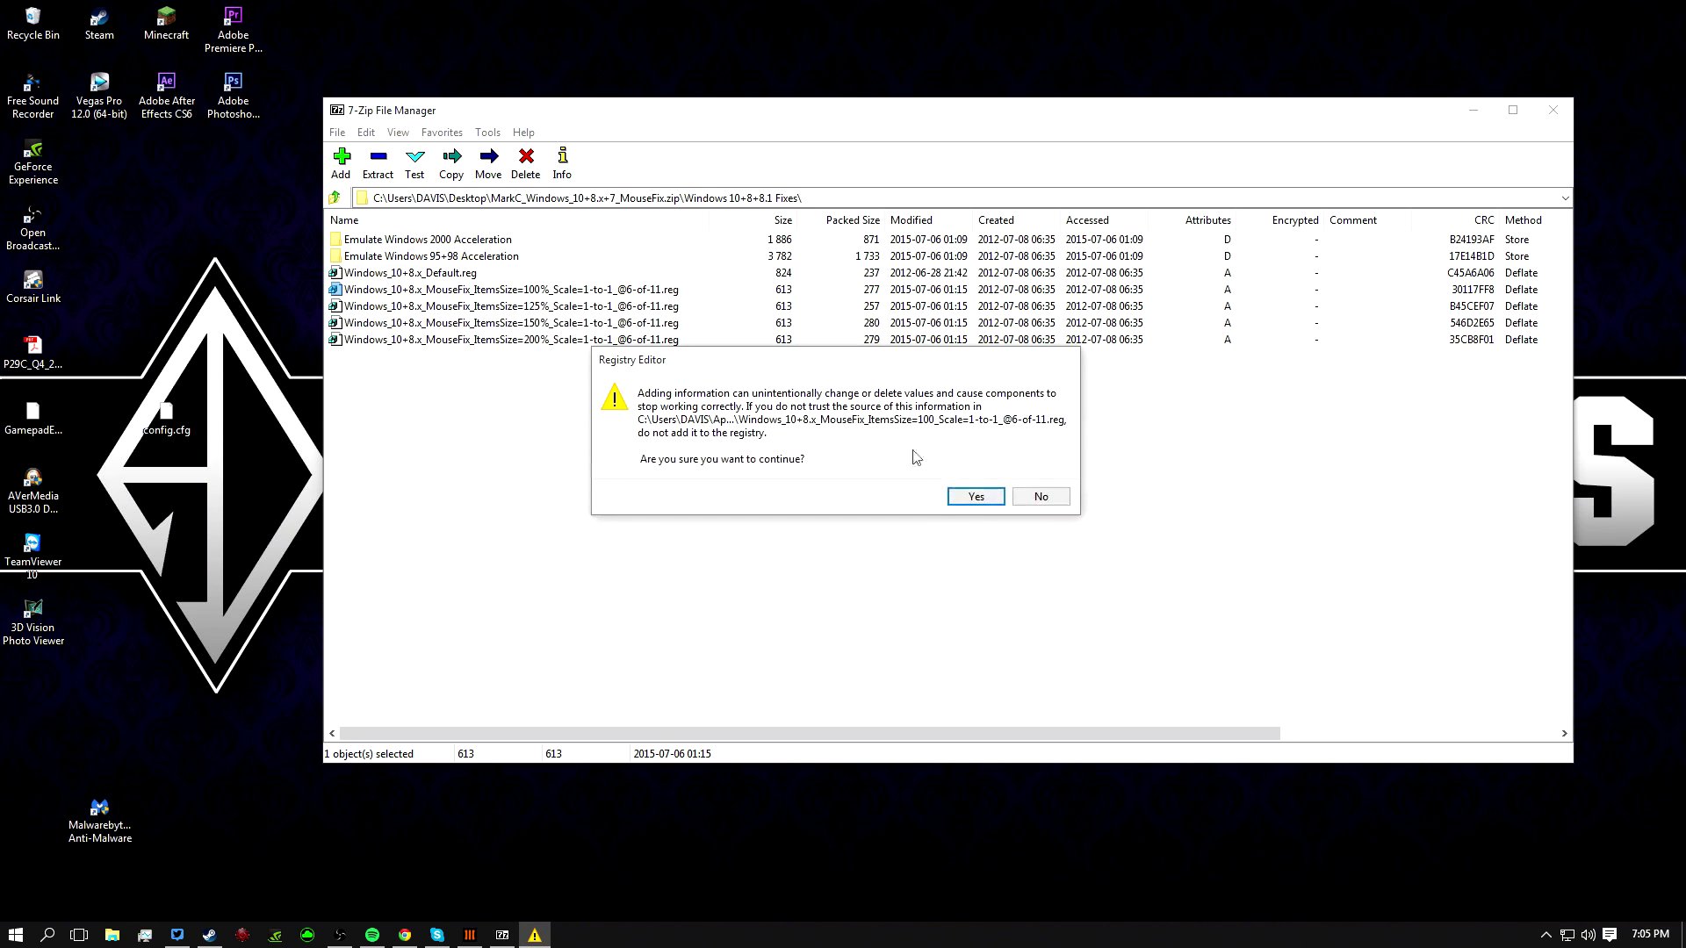
{"action": "left_click", "coordinate": [969, 494]}
{"action": "left_click", "coordinate": [1042, 476]}
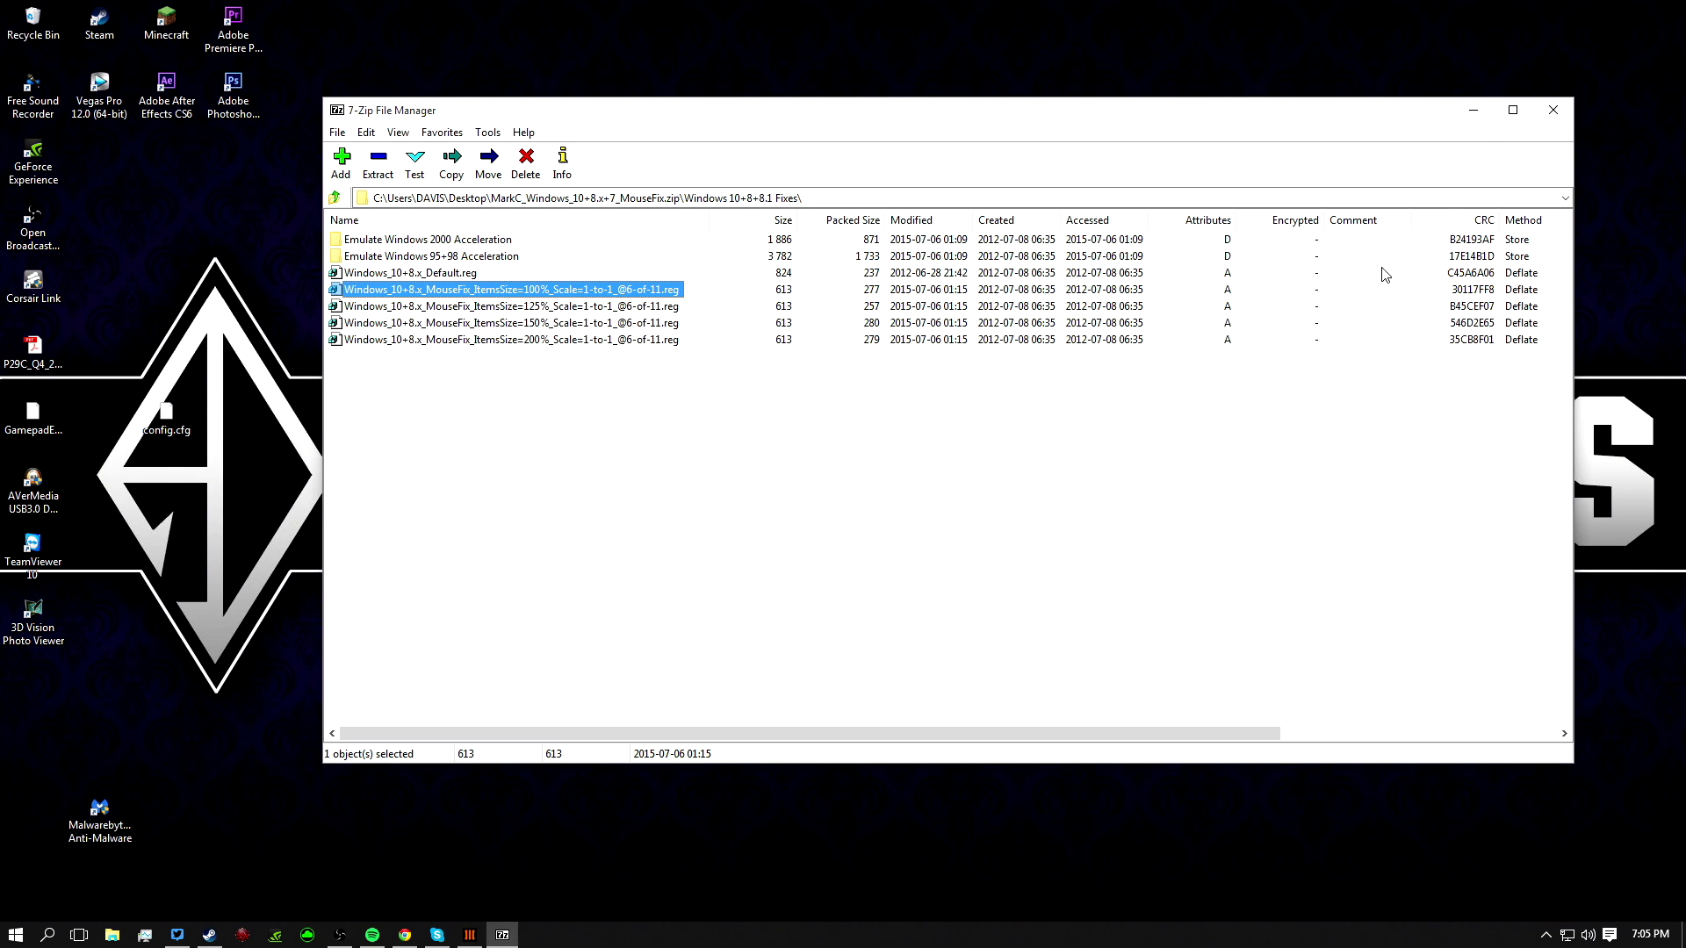
{"action": "left_click", "coordinate": [1552, 110]}
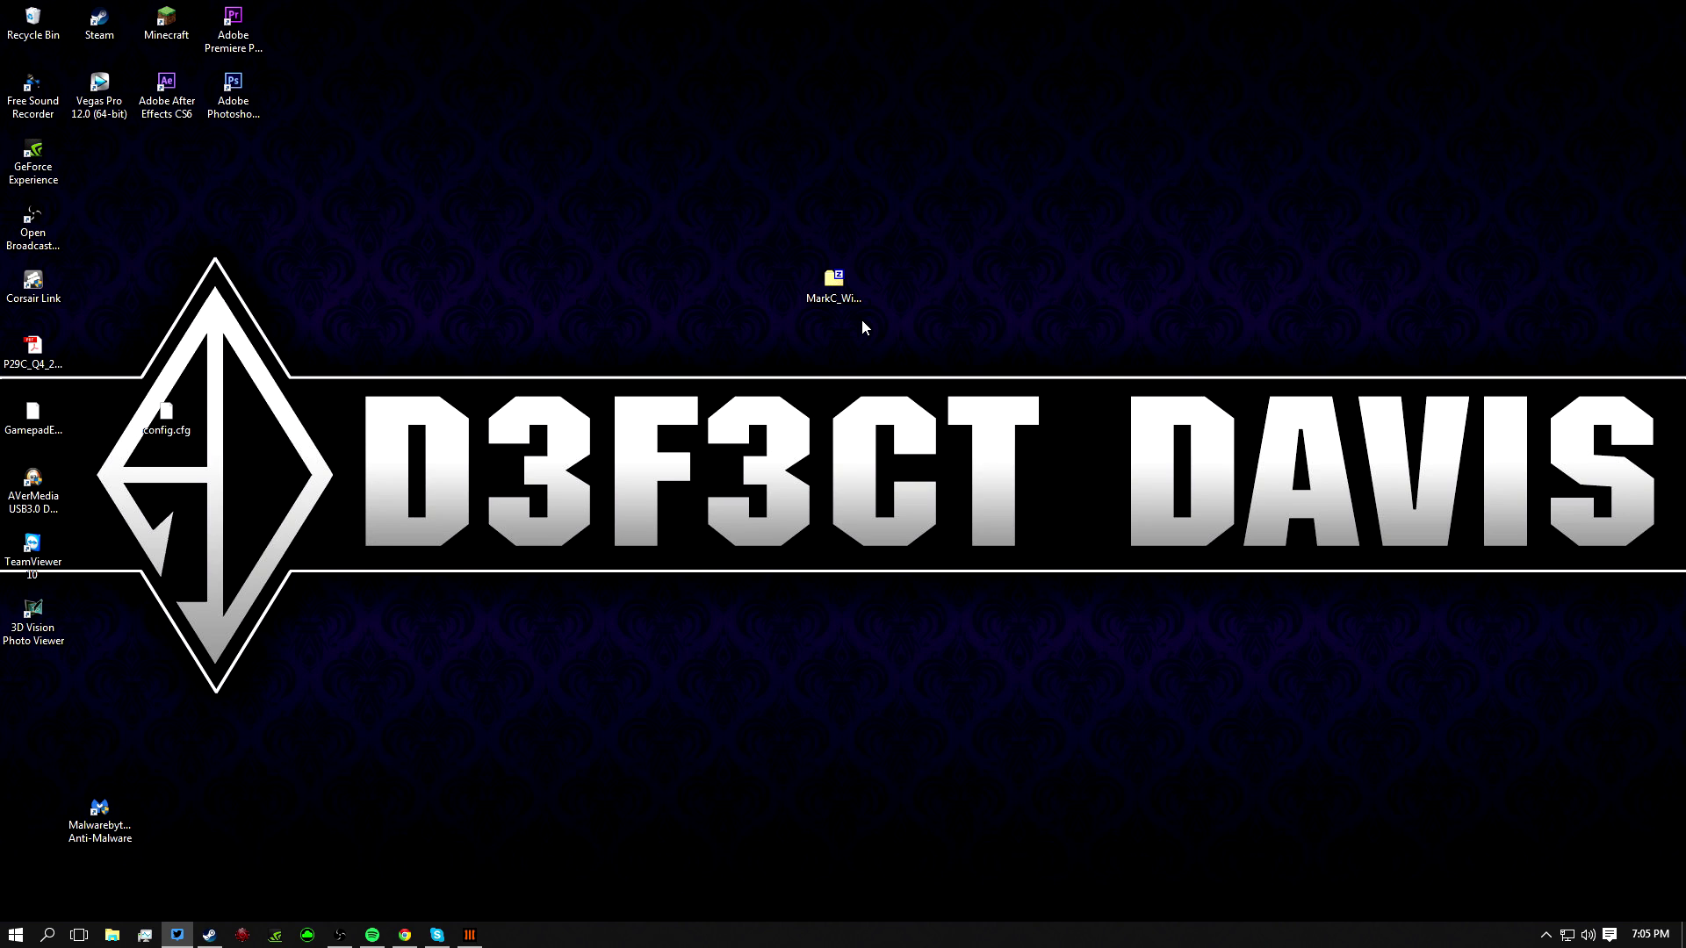
Step: Check Mouse Acceleration and Mouse Filtering read 0.00 in Black Ops III Controls options
{"action": "left_click", "coordinate": [470, 934]}
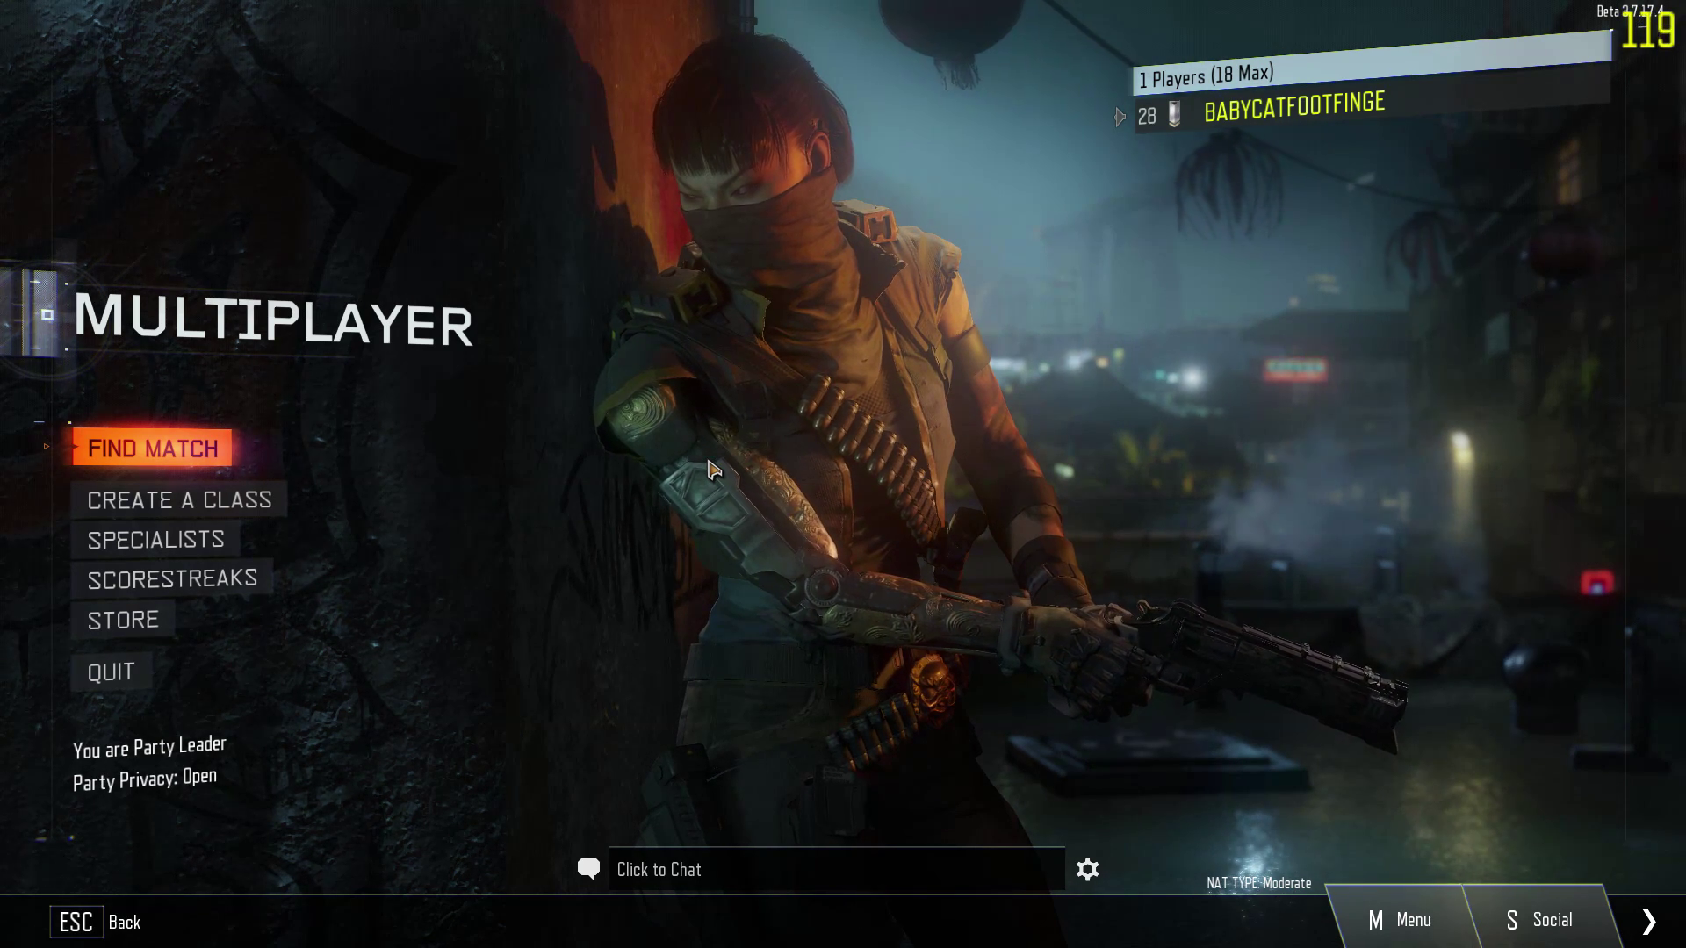
{"action": "key", "text": "m"}
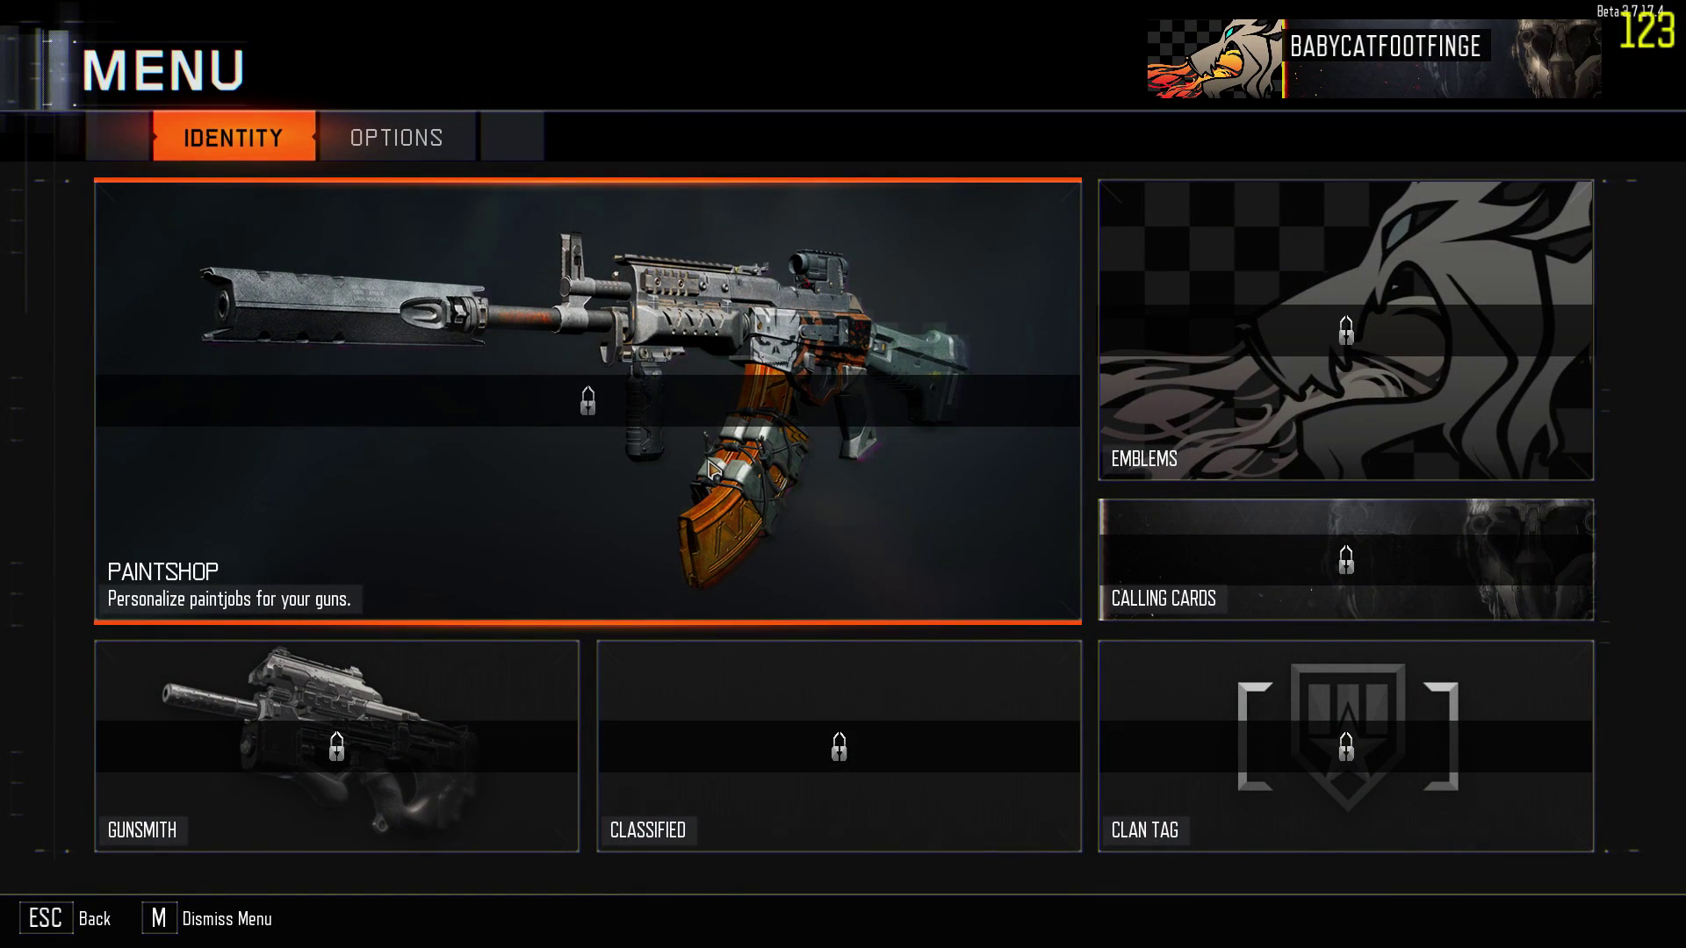
{"action": "left_click", "coordinate": [442, 147]}
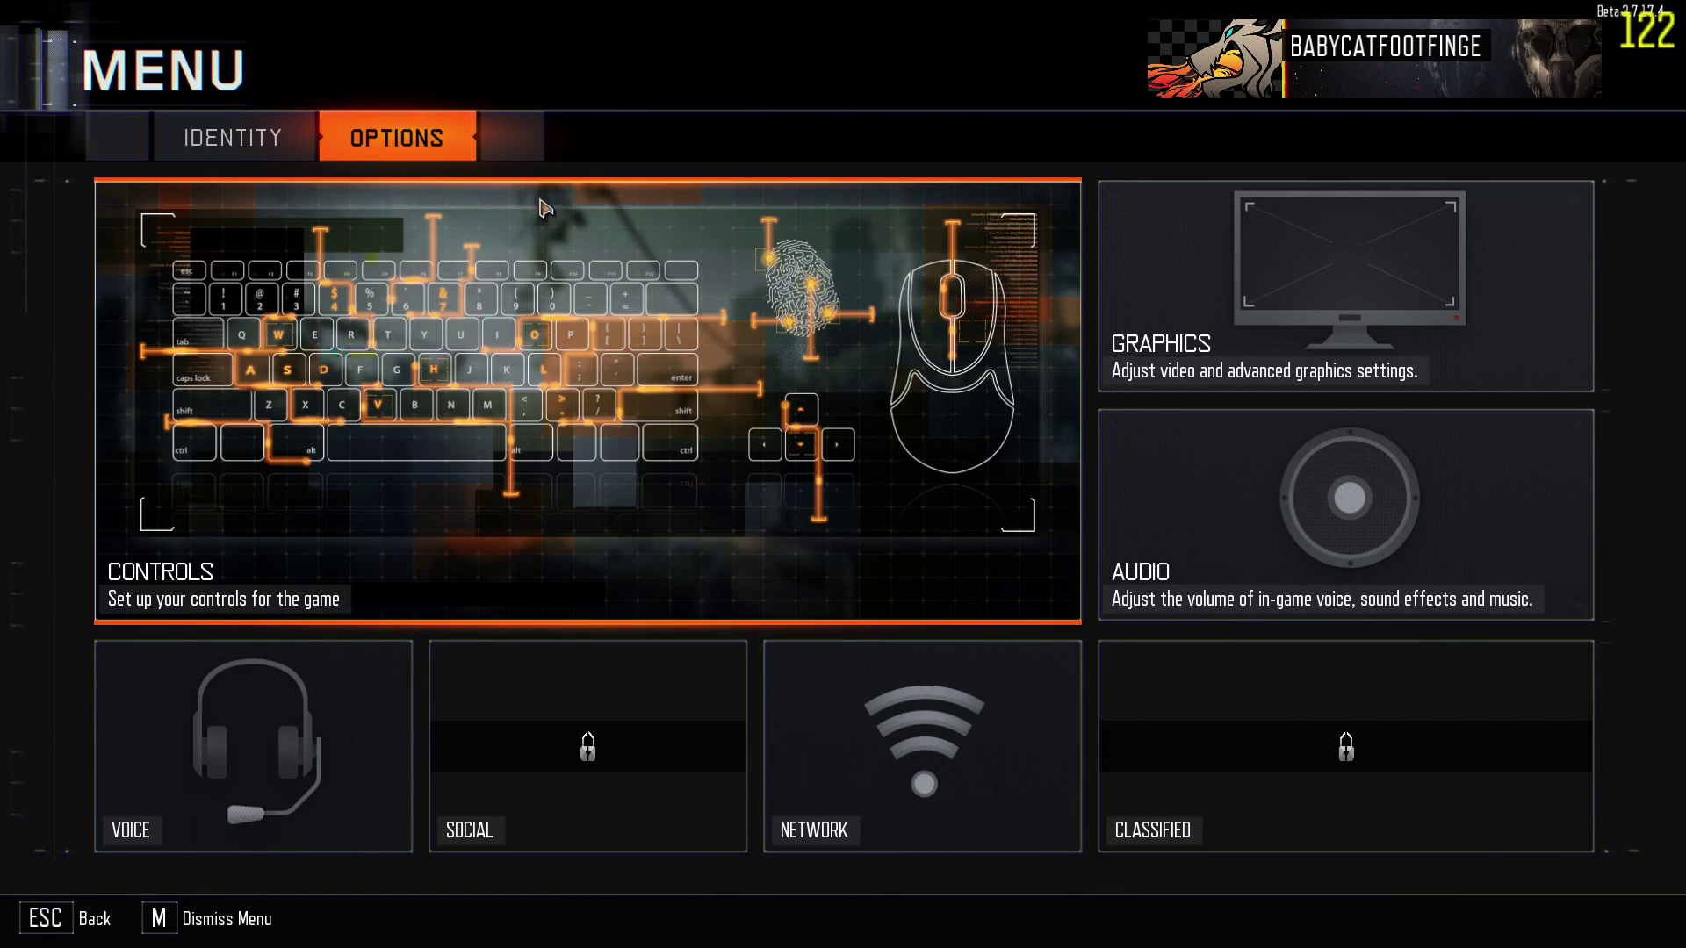
{"action": "left_click", "coordinate": [509, 198]}
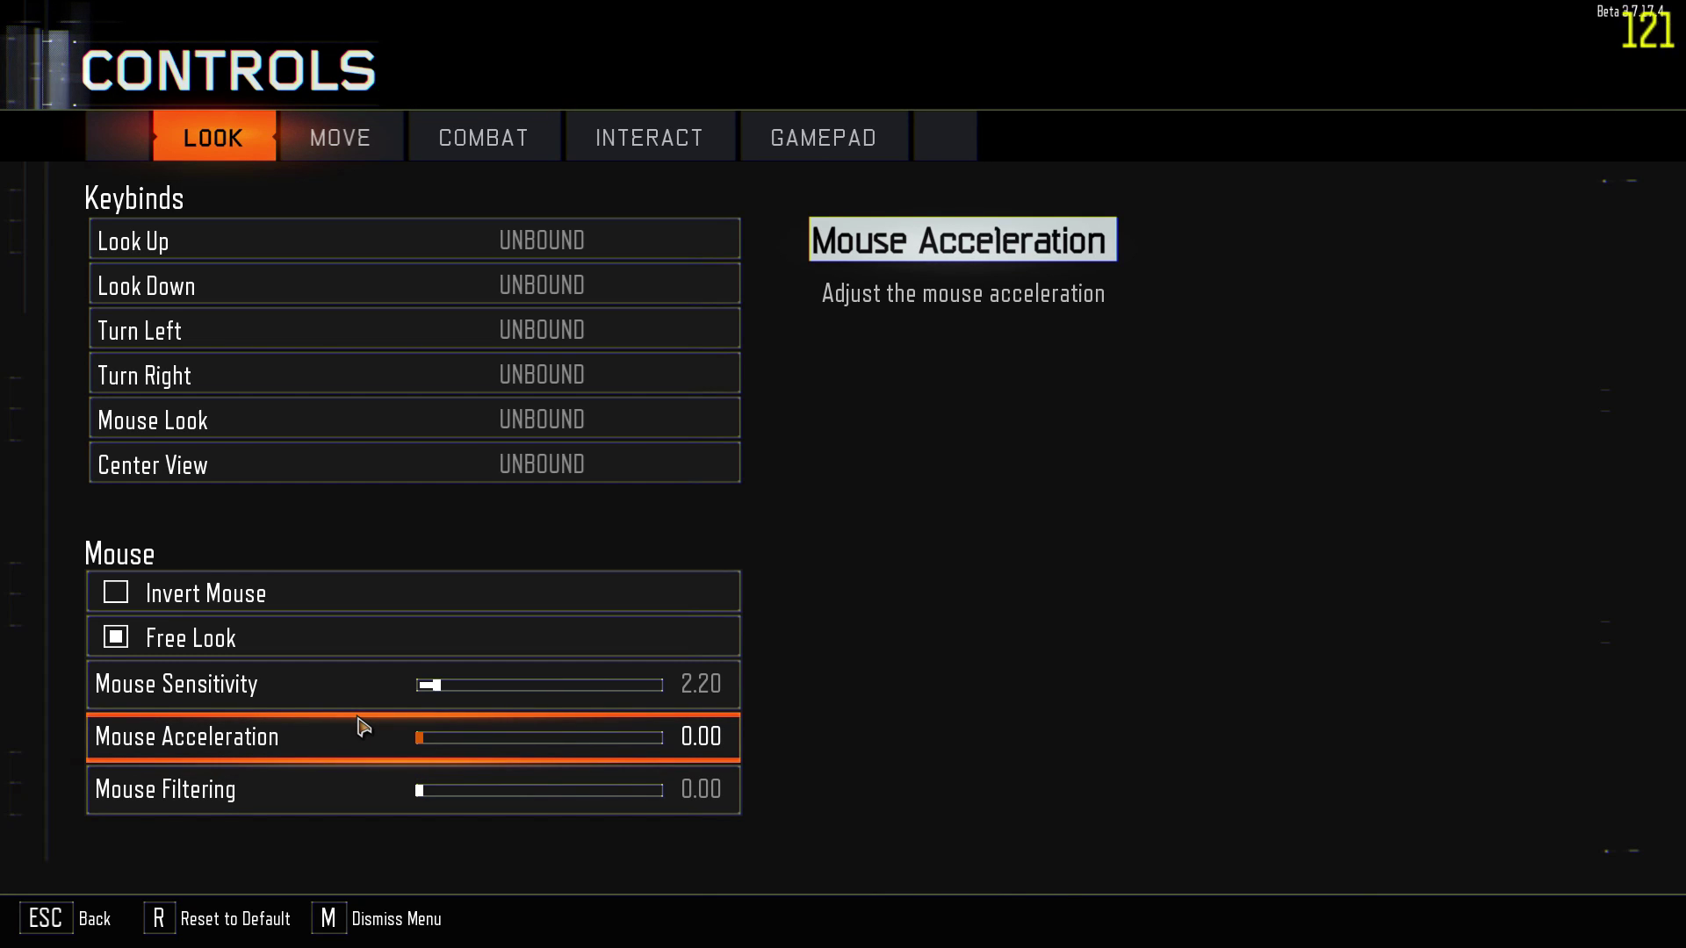
{"action": "key", "text": "Escape"}
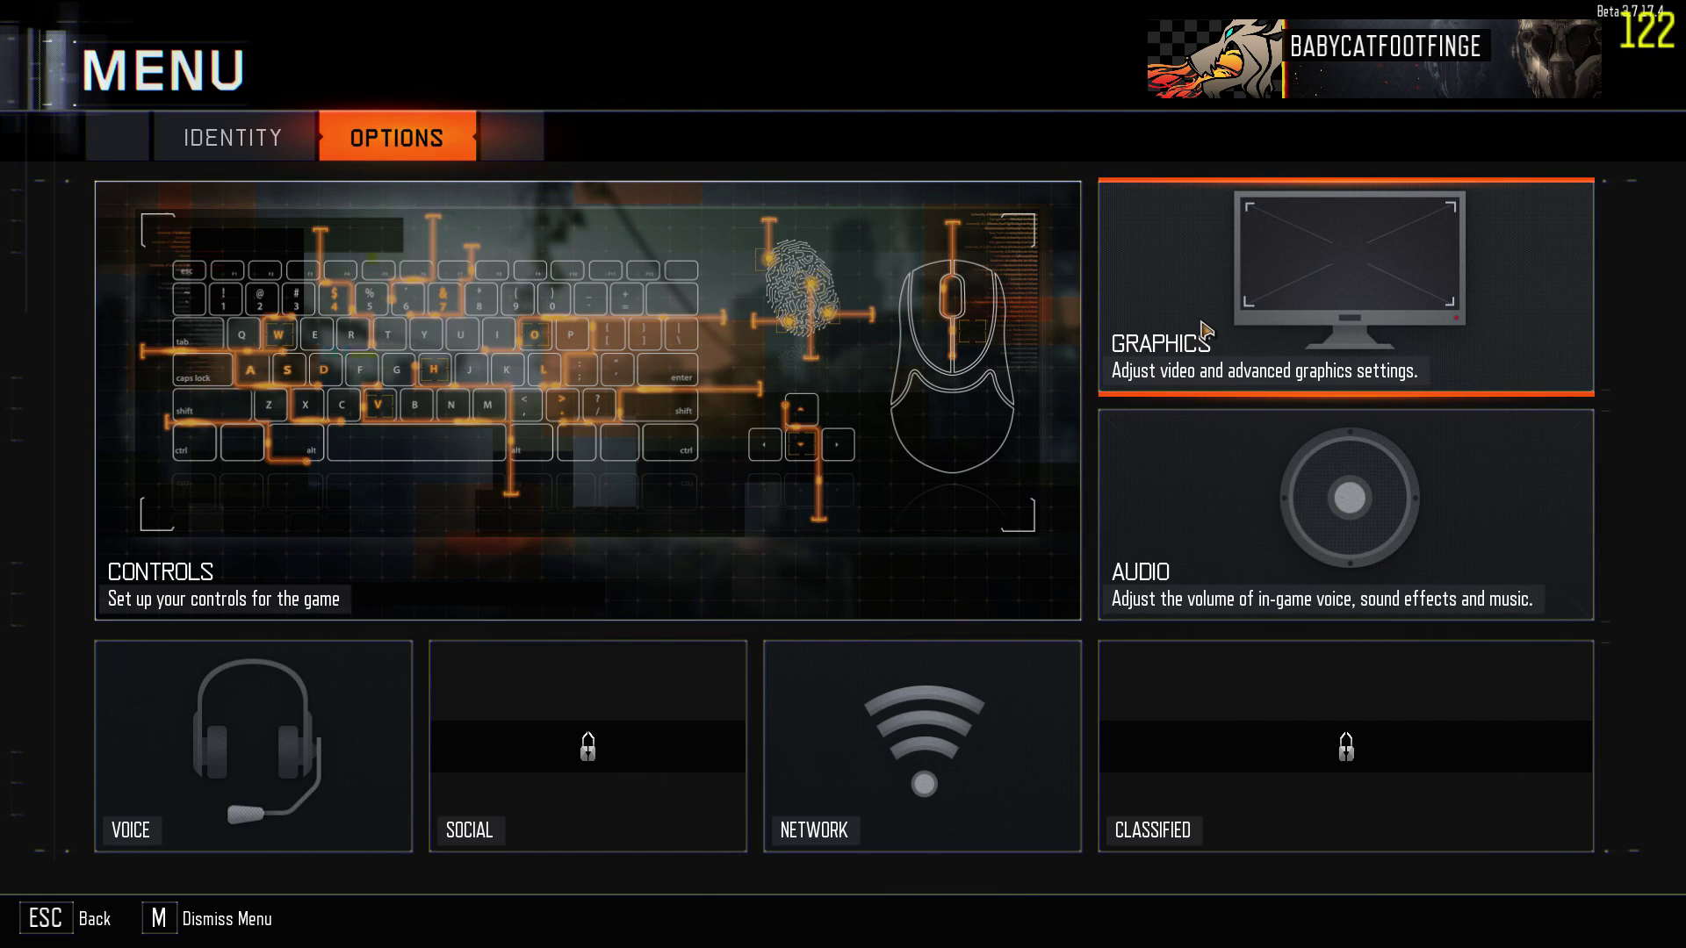
{"action": "left_click", "coordinate": [1196, 323]}
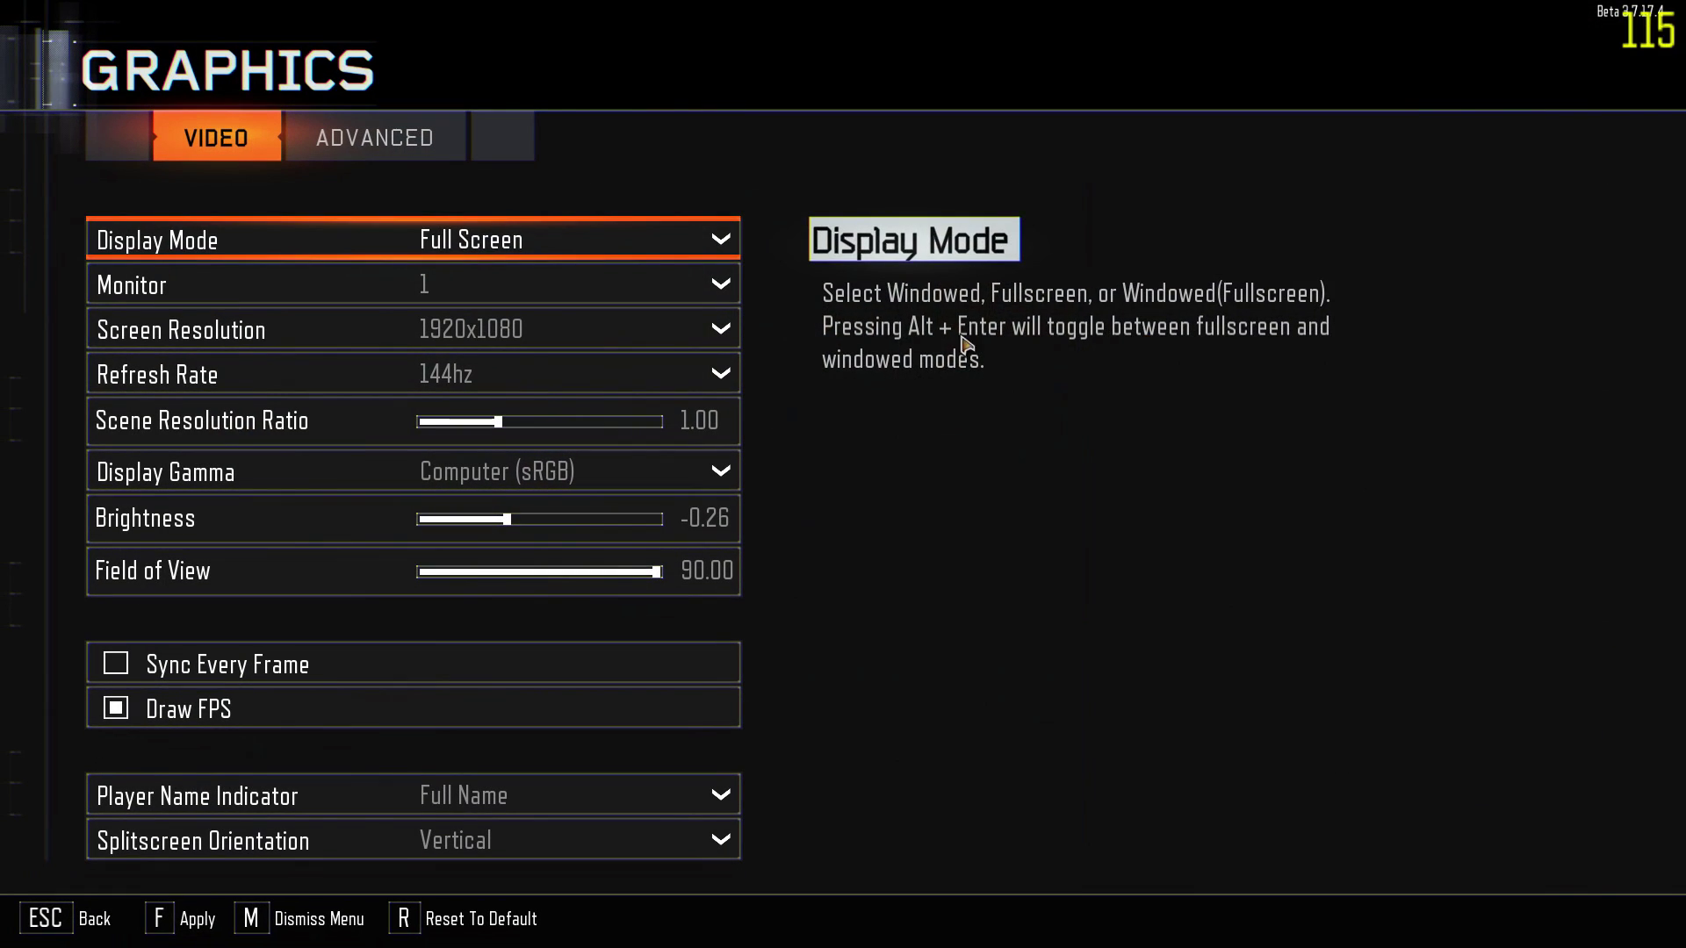
Step: Review Advanced and Video graphics, keeping Max Frames Per Second at 120, then return to Multiplayer
{"action": "left_click", "coordinate": [411, 137]}
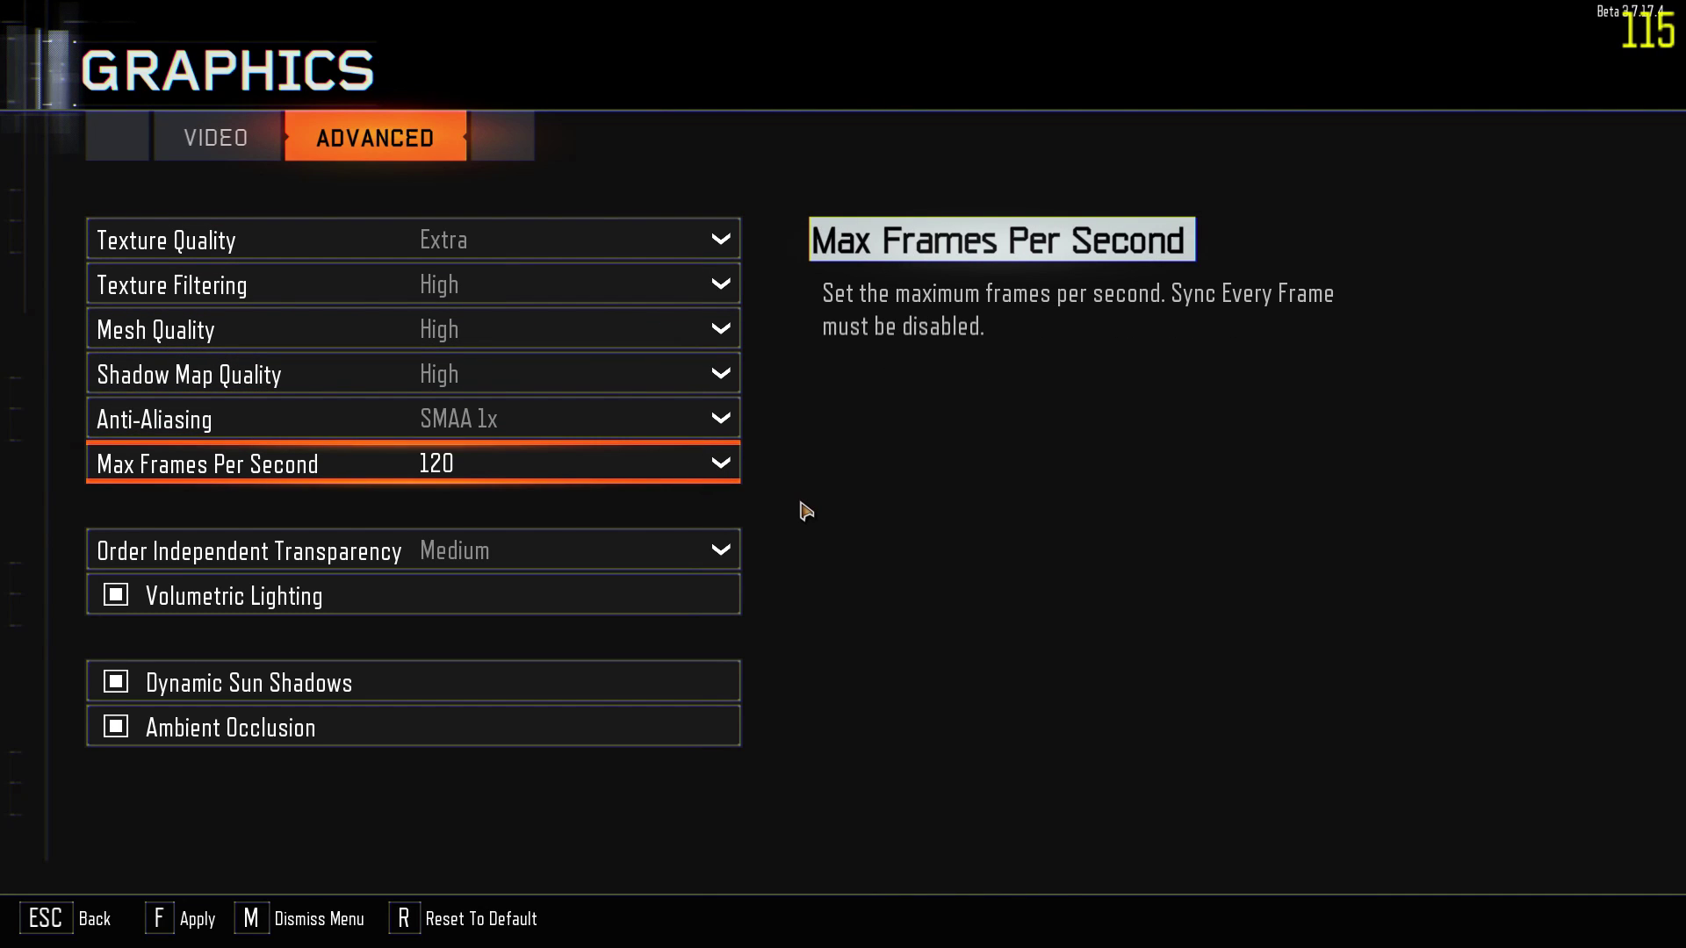
{"action": "left_click", "coordinate": [522, 477]}
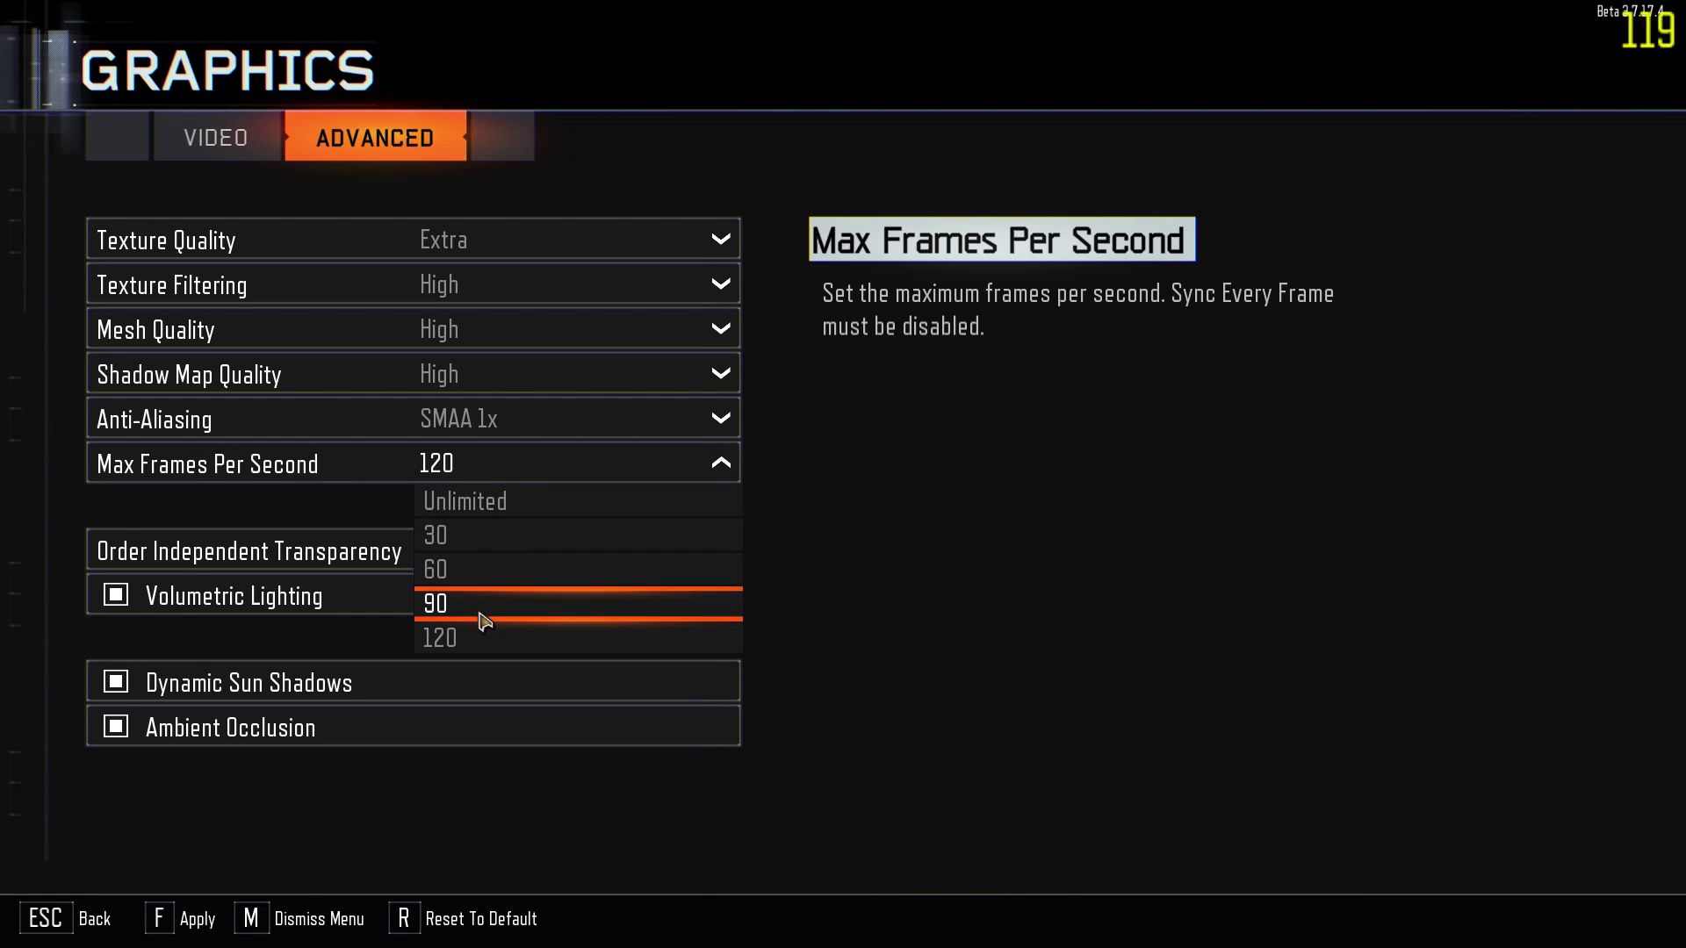
{"action": "left_click", "coordinate": [834, 562]}
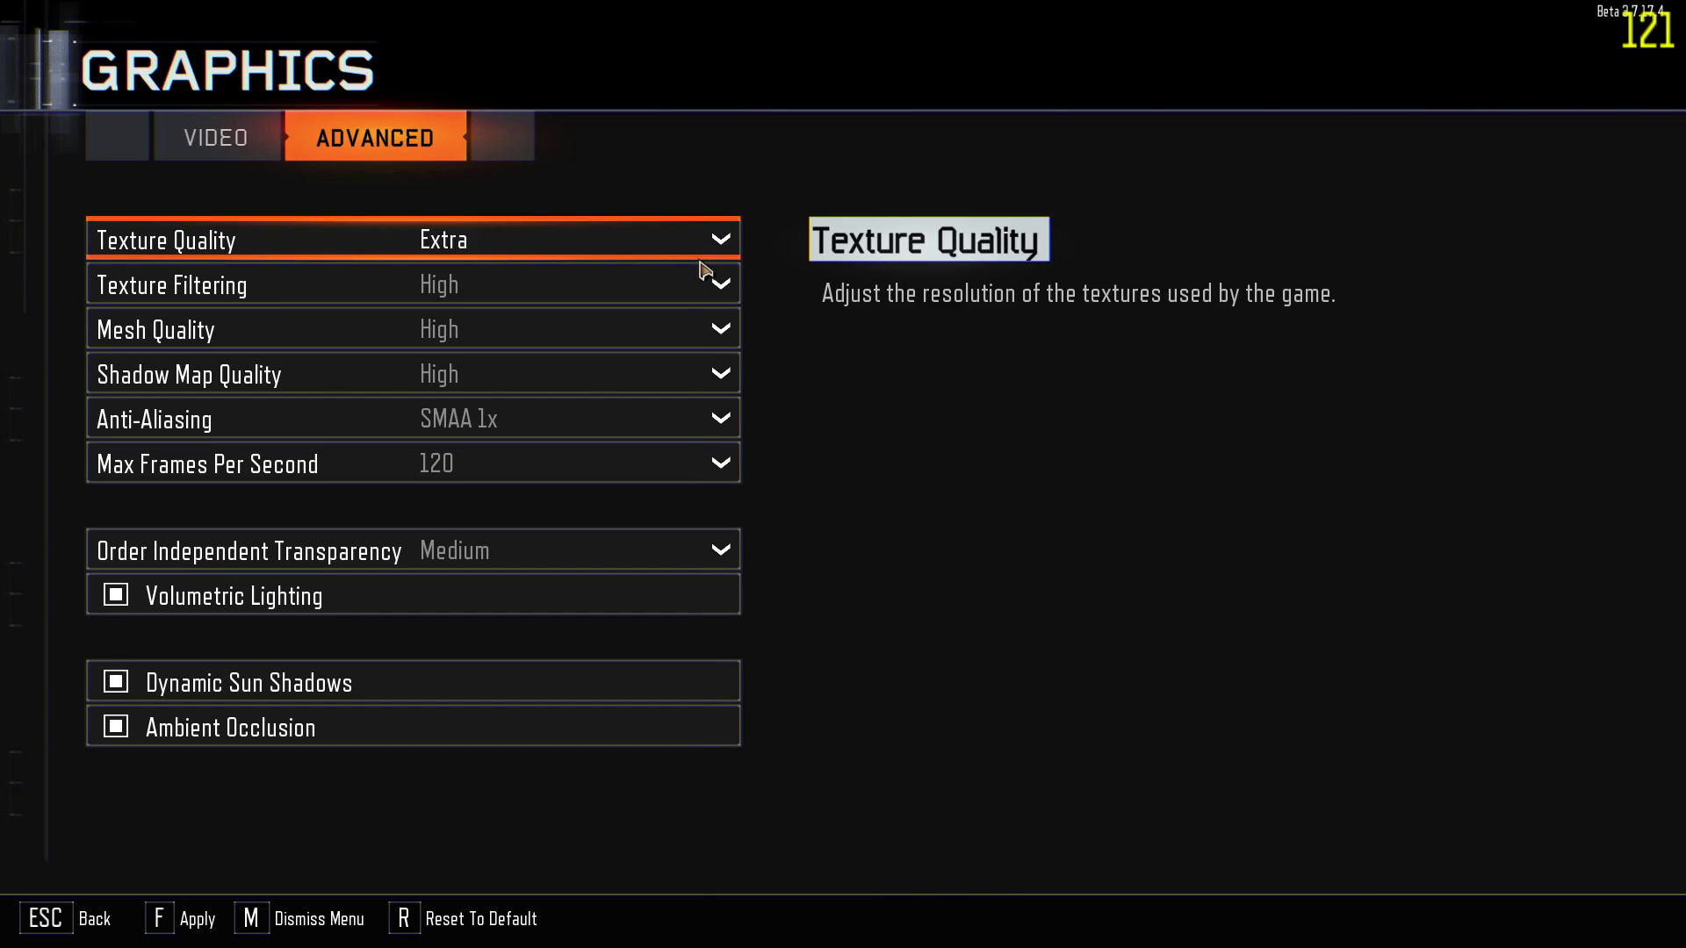
{"action": "key", "text": "Up"}
{"action": "key", "text": "Up"}
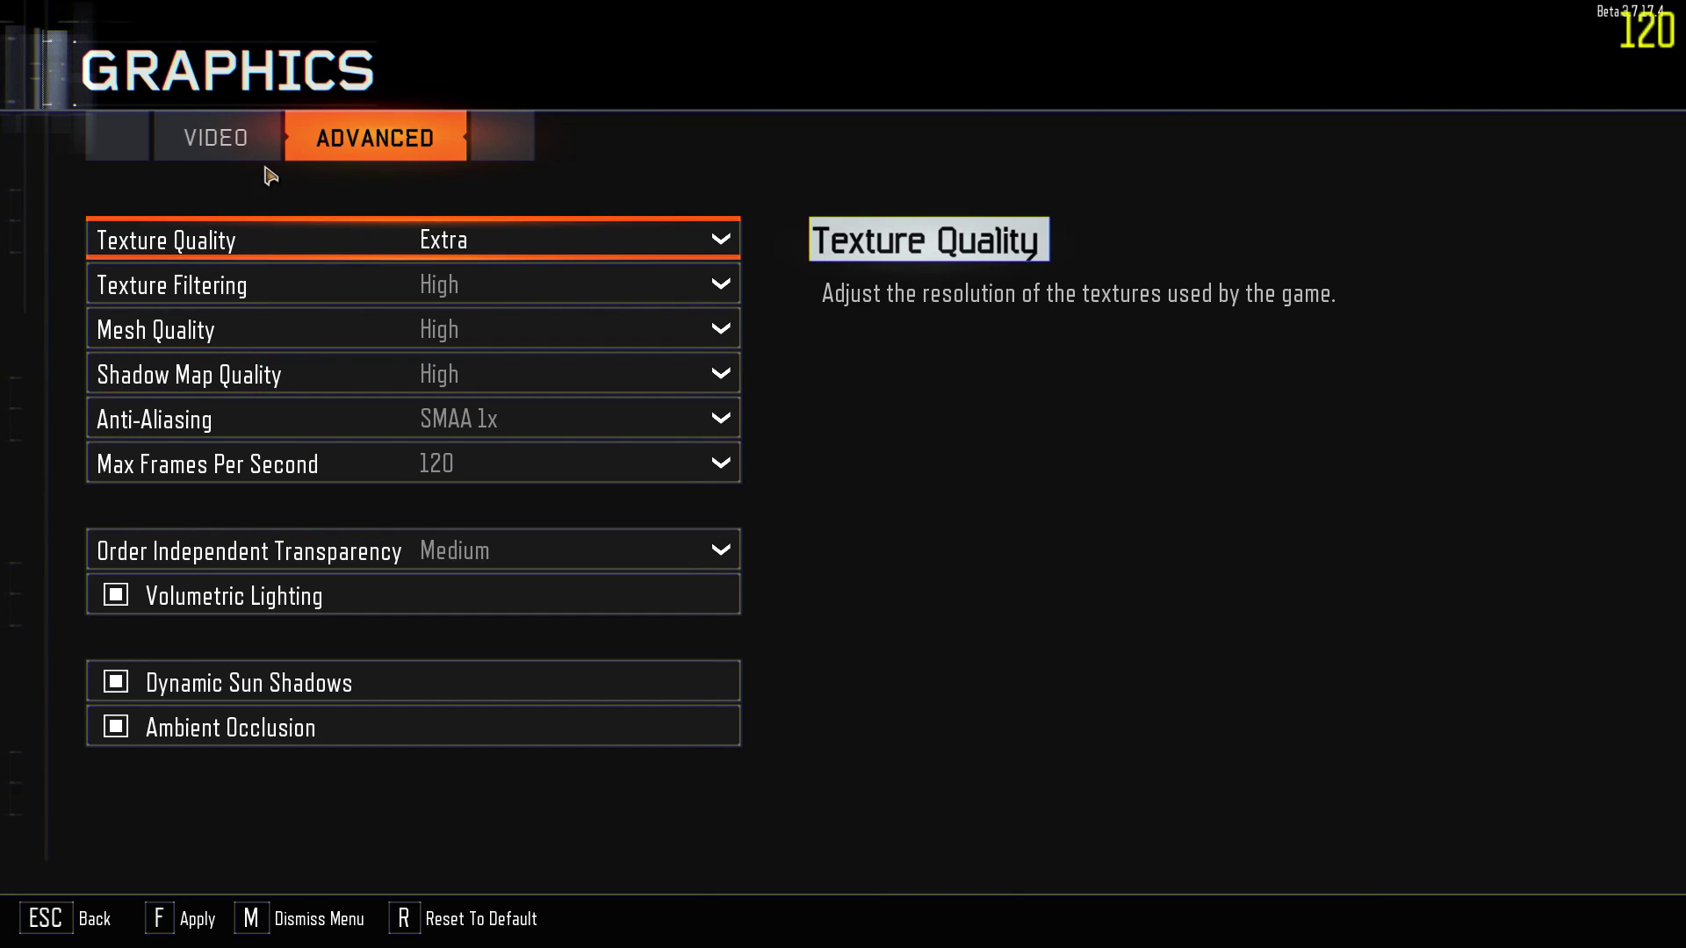
{"action": "left_click", "coordinate": [211, 141]}
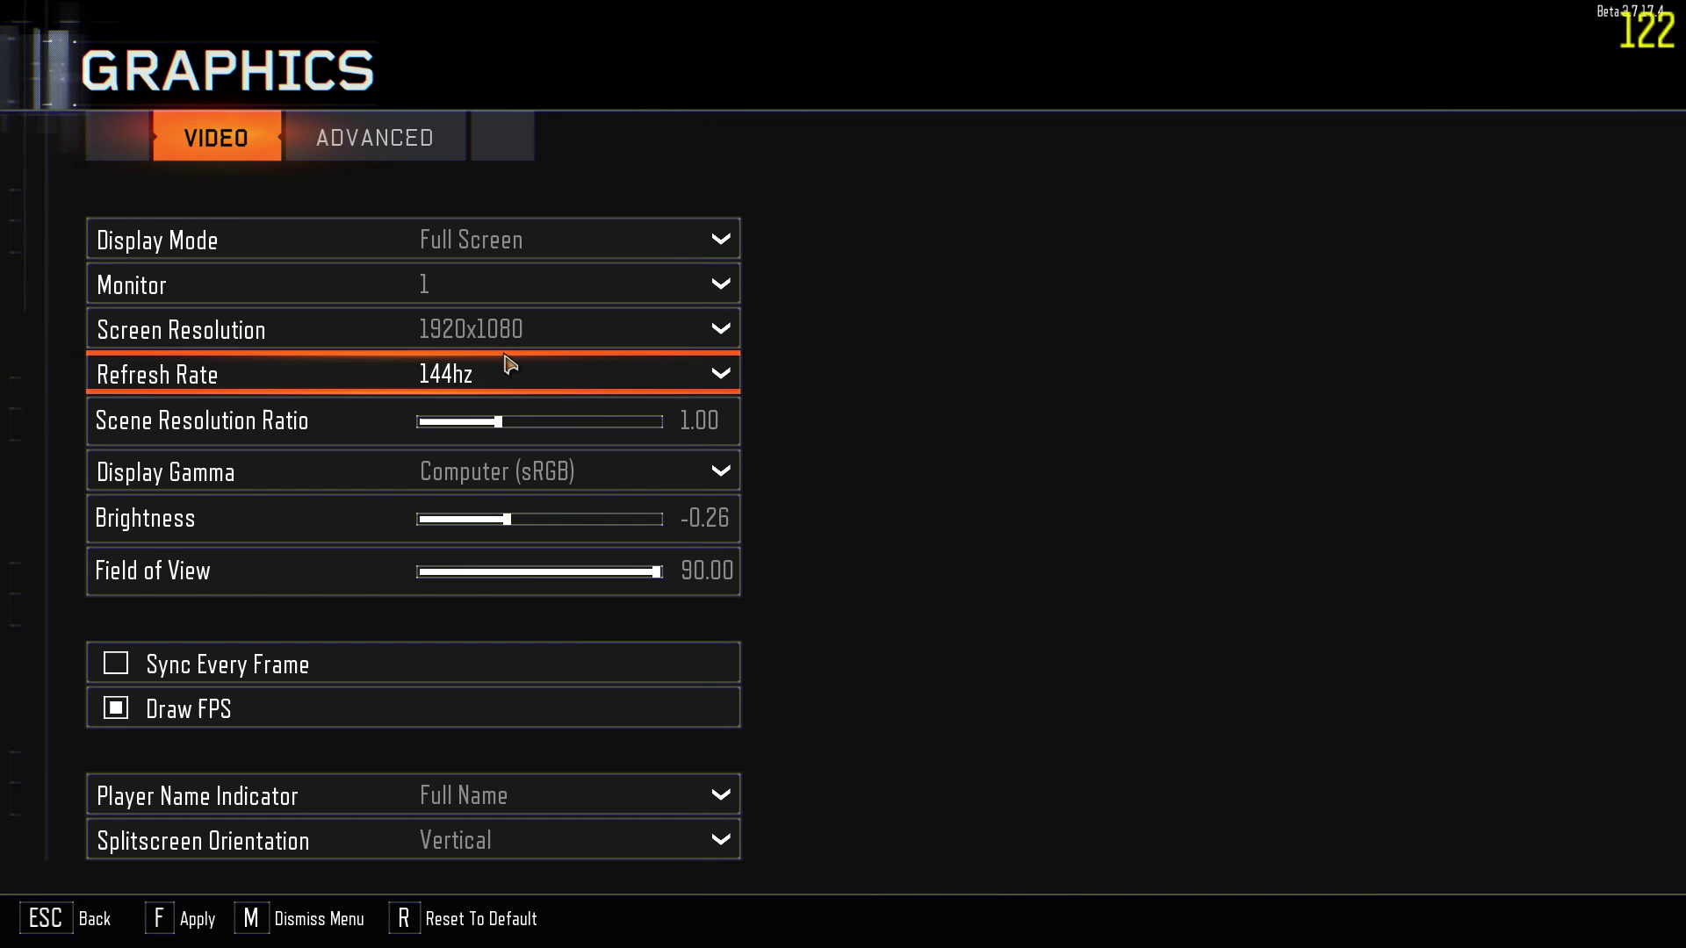
{"action": "key", "text": "Escape"}
{"action": "key", "text": "Escape"}
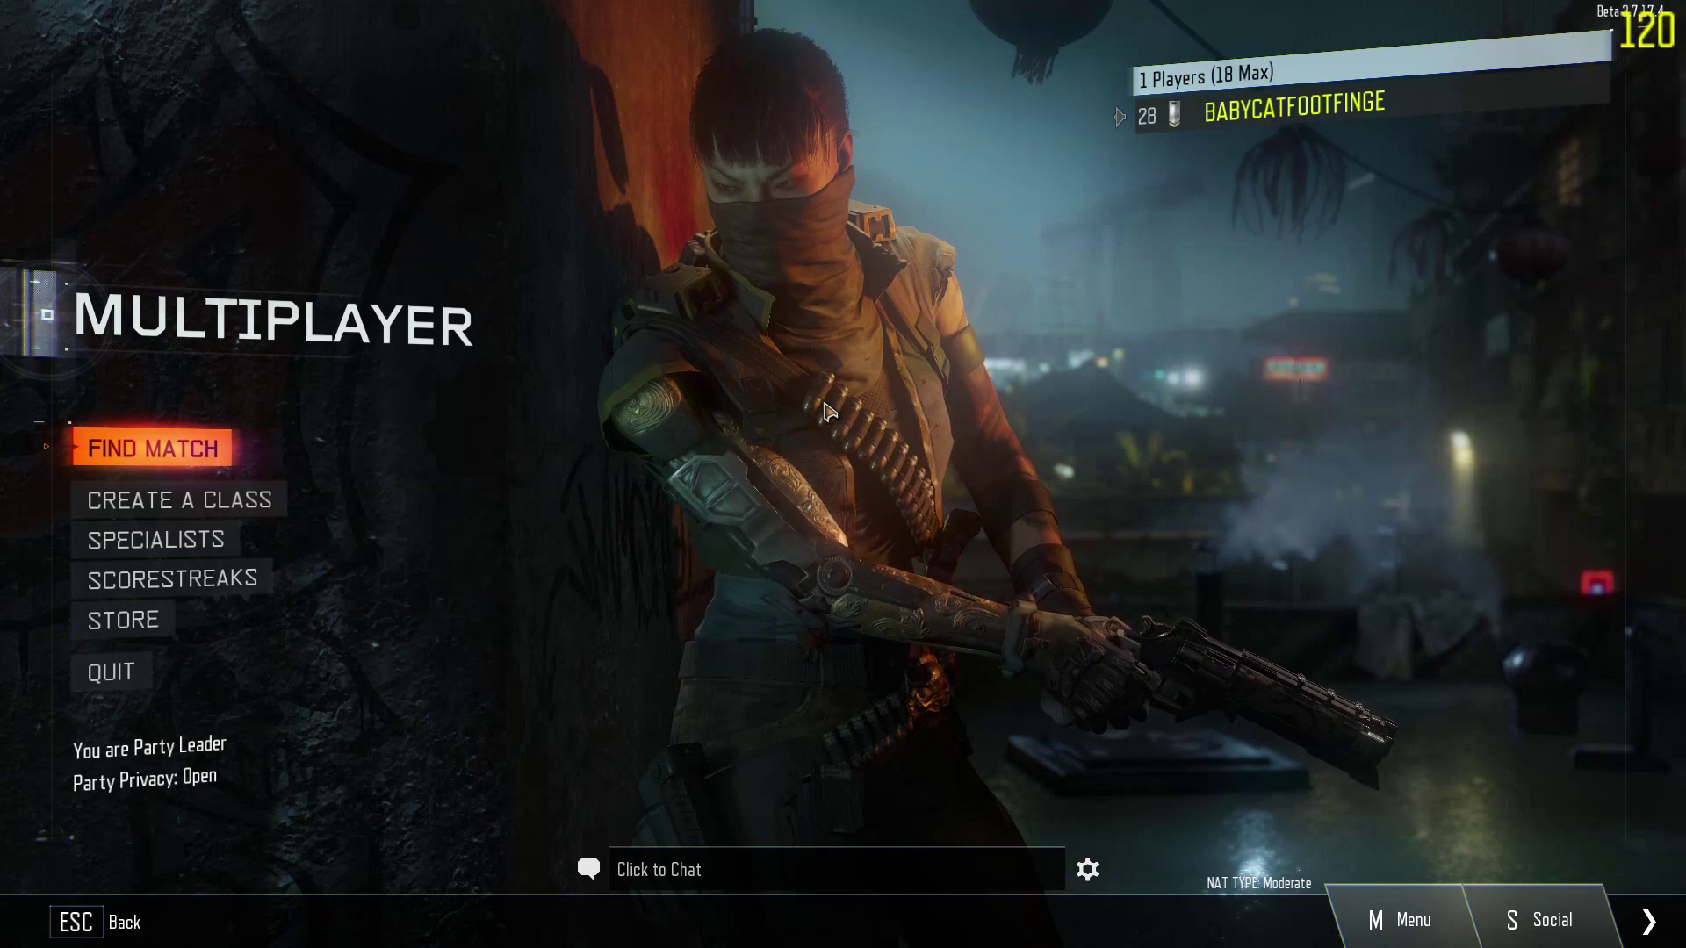